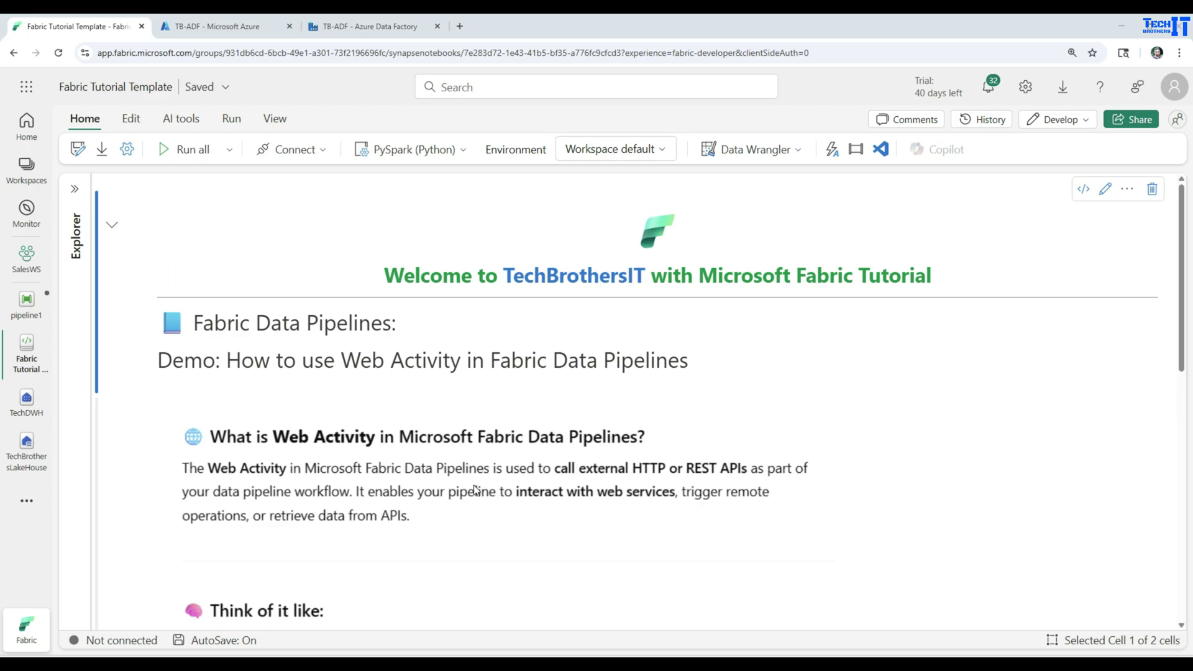
- Create a new data pipeline named pl_web in the SalesWS Pipelines folder
{"action": "scroll", "coordinate": [475, 489], "scroll_direction": "down", "scroll_amount": 3}
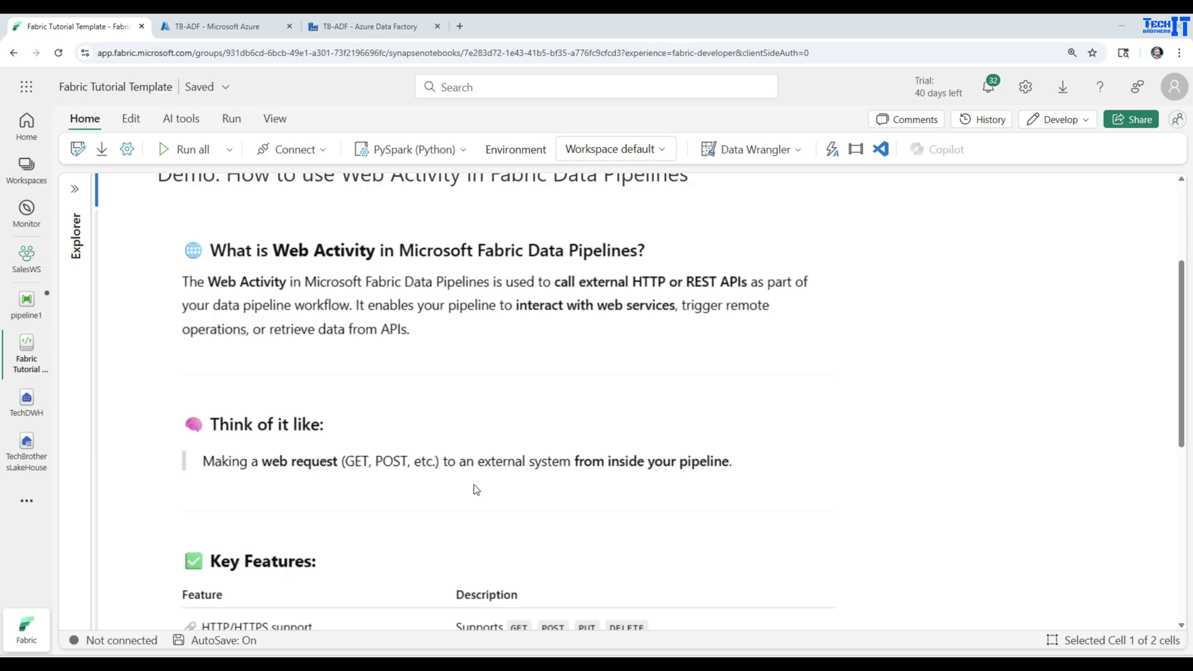
{"action": "scroll", "coordinate": [476, 490], "scroll_direction": "down", "scroll_amount": 2}
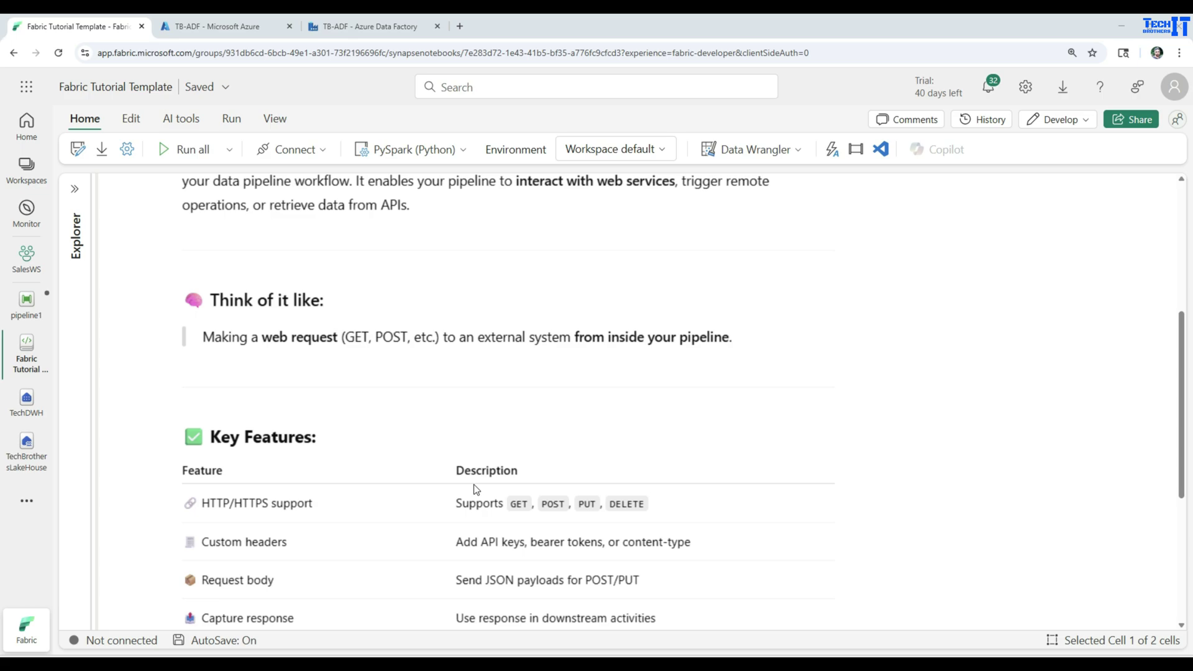
{"action": "scroll", "coordinate": [476, 490], "scroll_direction": "down", "scroll_amount": 2}
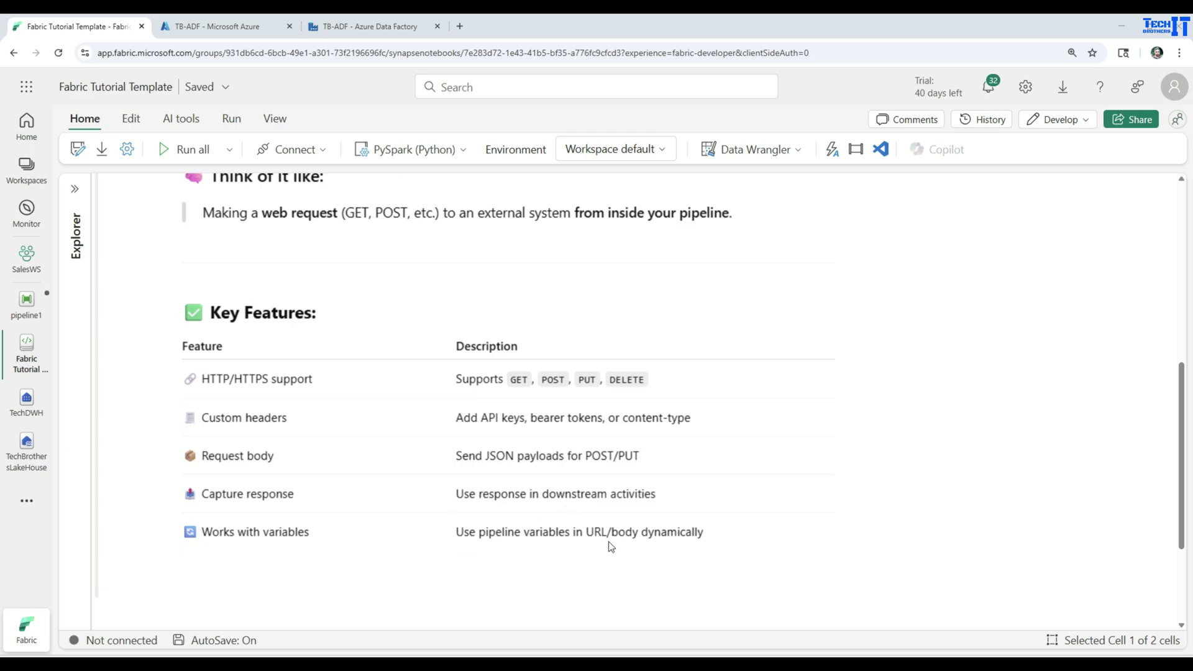
{"action": "scroll", "coordinate": [324, 435], "scroll_direction": "up", "scroll_amount": 1}
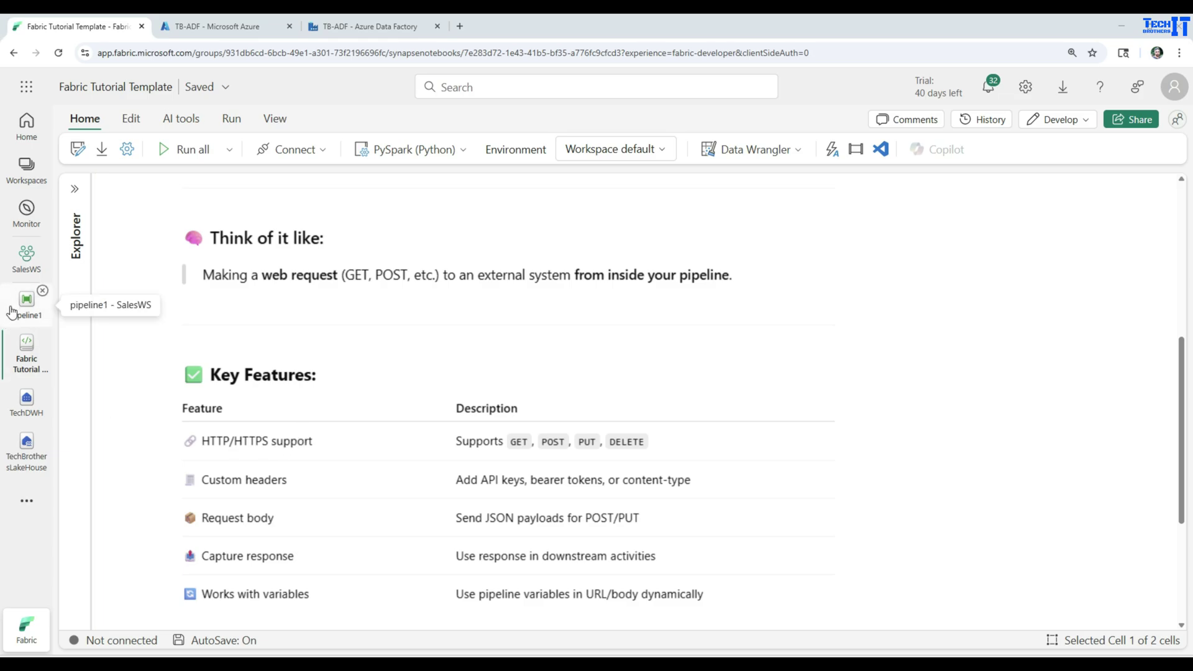
{"action": "left_click", "coordinate": [25, 261]}
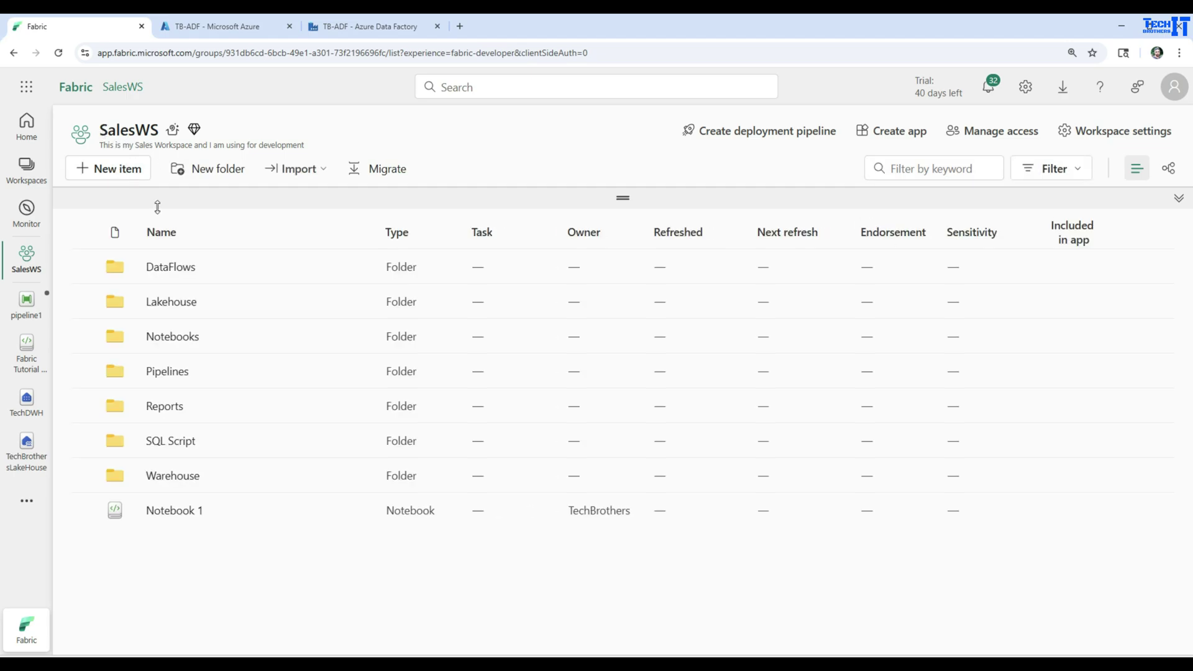
{"action": "left_click", "coordinate": [167, 371]}
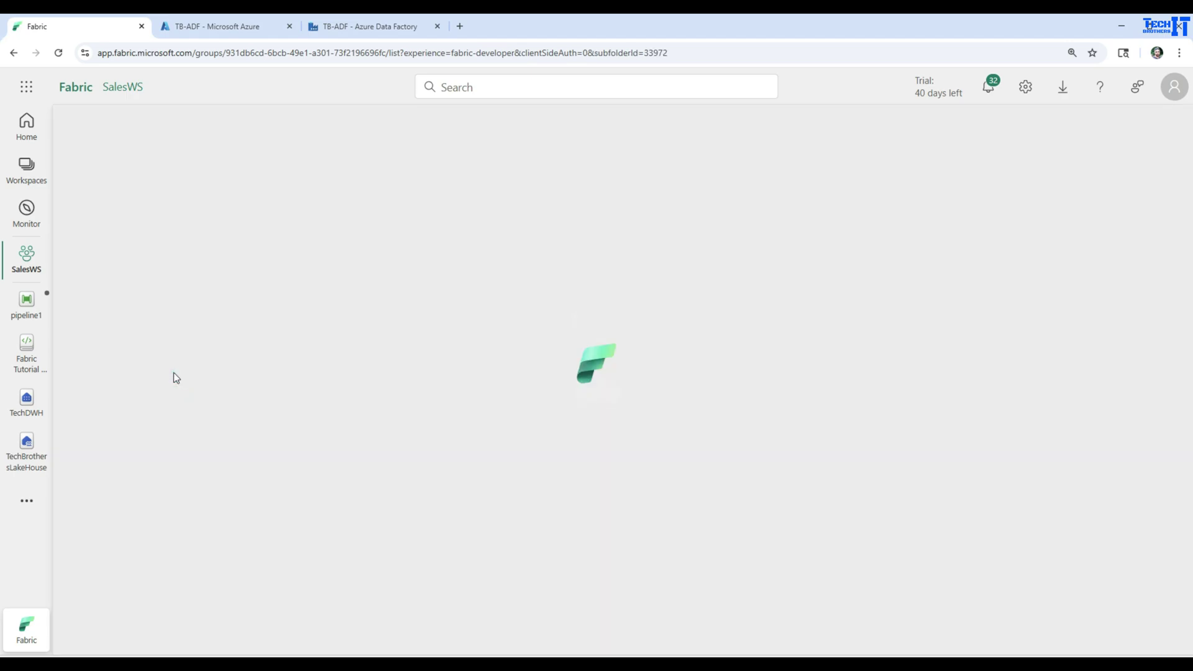
{"action": "left_click", "coordinate": [122, 169]}
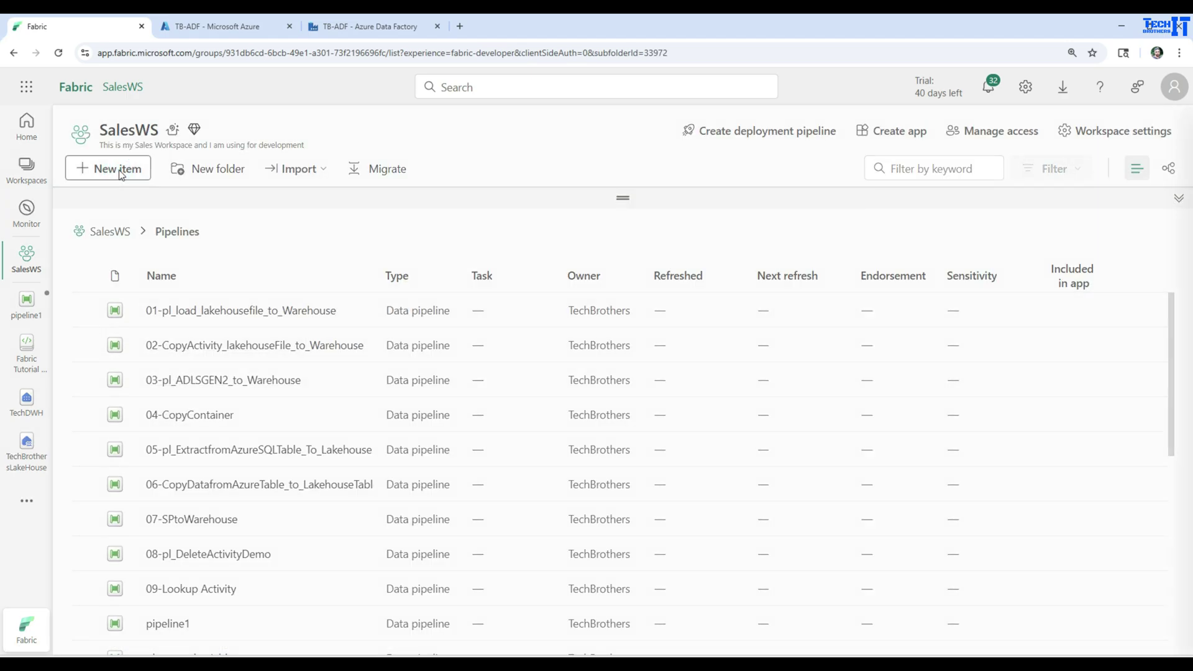
{"action": "left_click", "coordinate": [793, 279]}
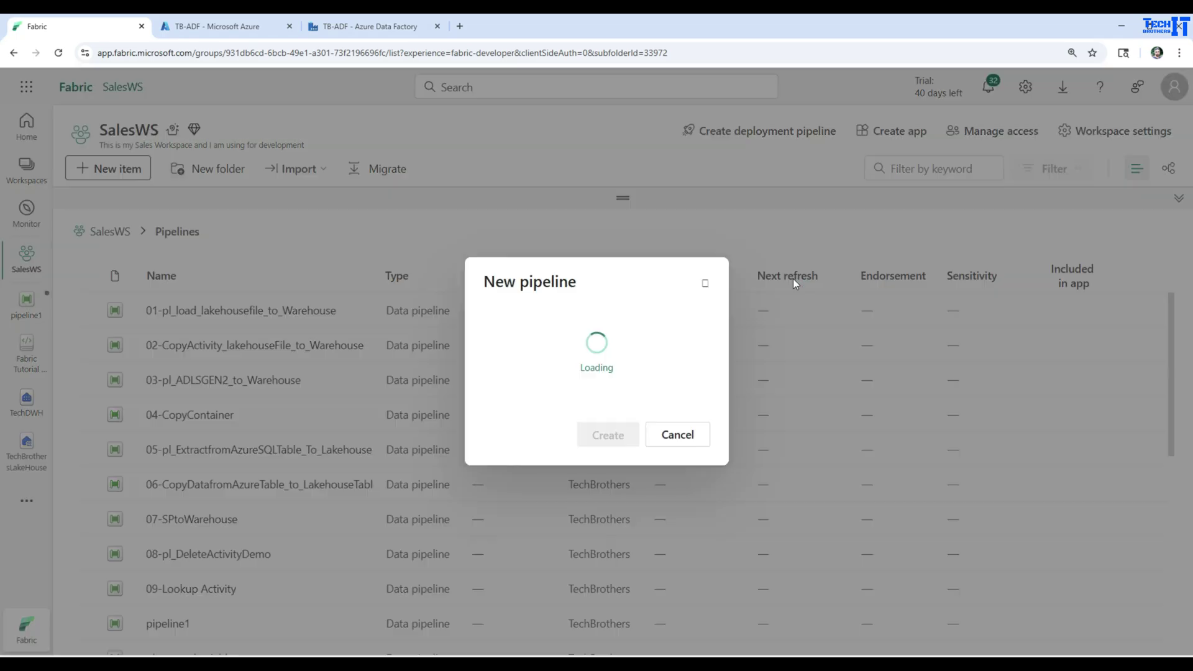
{"action": "left_click", "coordinate": [546, 347]}
{"action": "left_click_drag", "start_coordinate": [547, 346], "coordinate": [443, 346]}
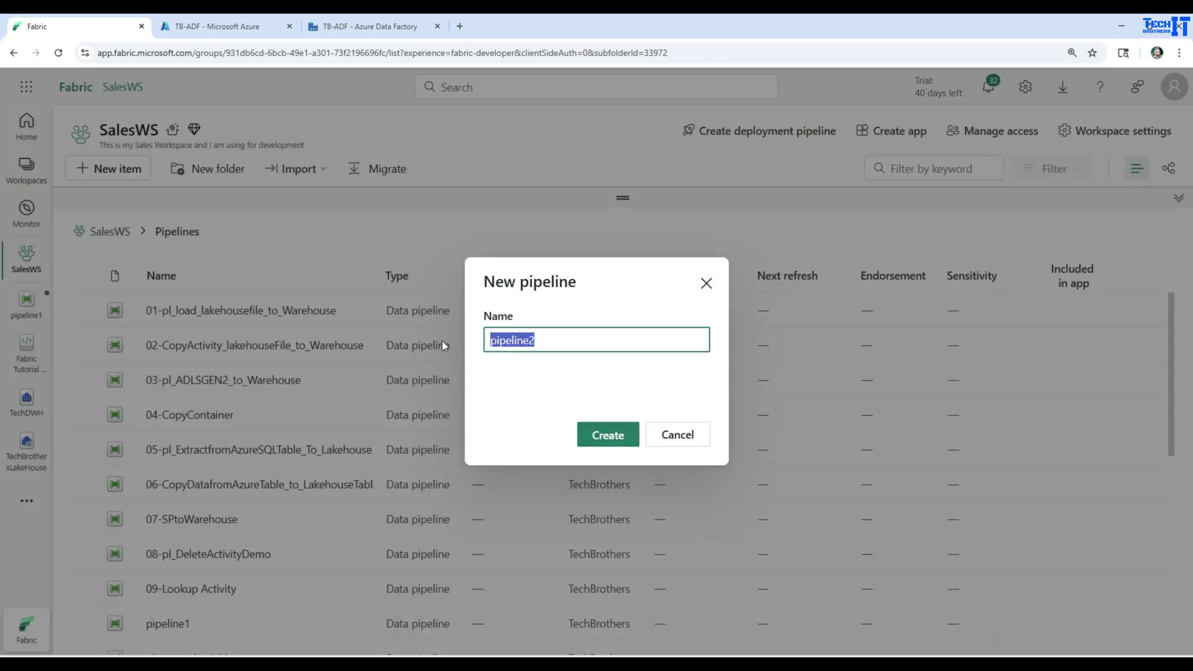
{"action": "type", "text": "pl_web"}
{"action": "left_click", "coordinate": [604, 435]}
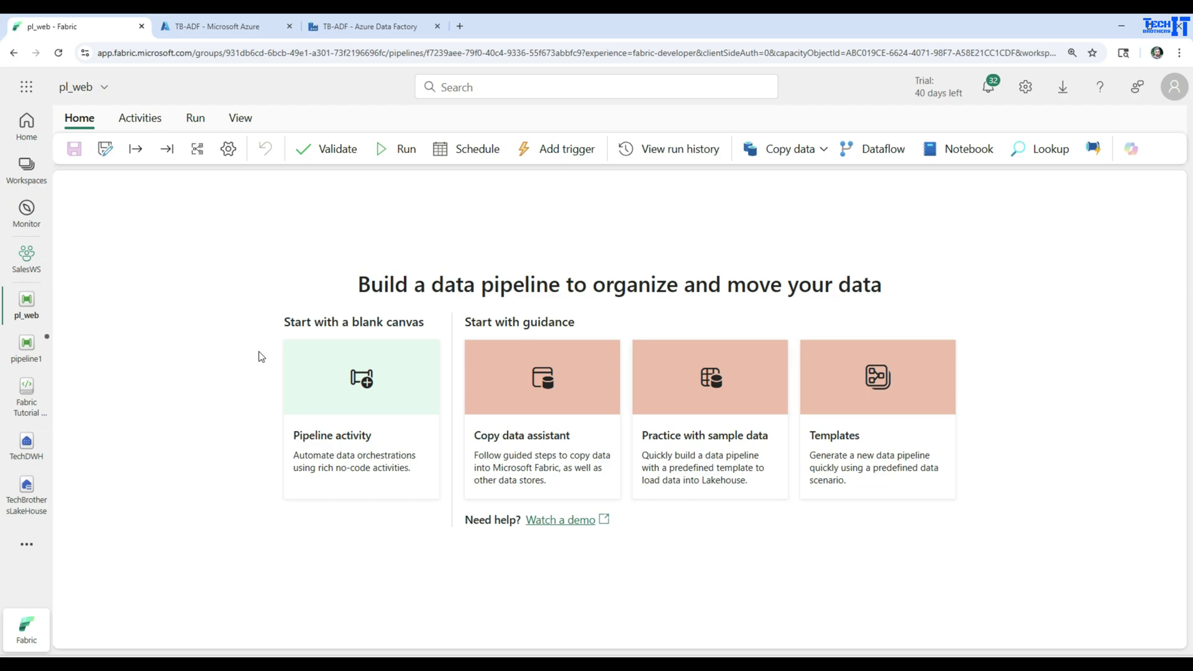
- Add a Web activity, Web1, to the pl_web canvas
{"action": "left_click", "coordinate": [313, 425]}
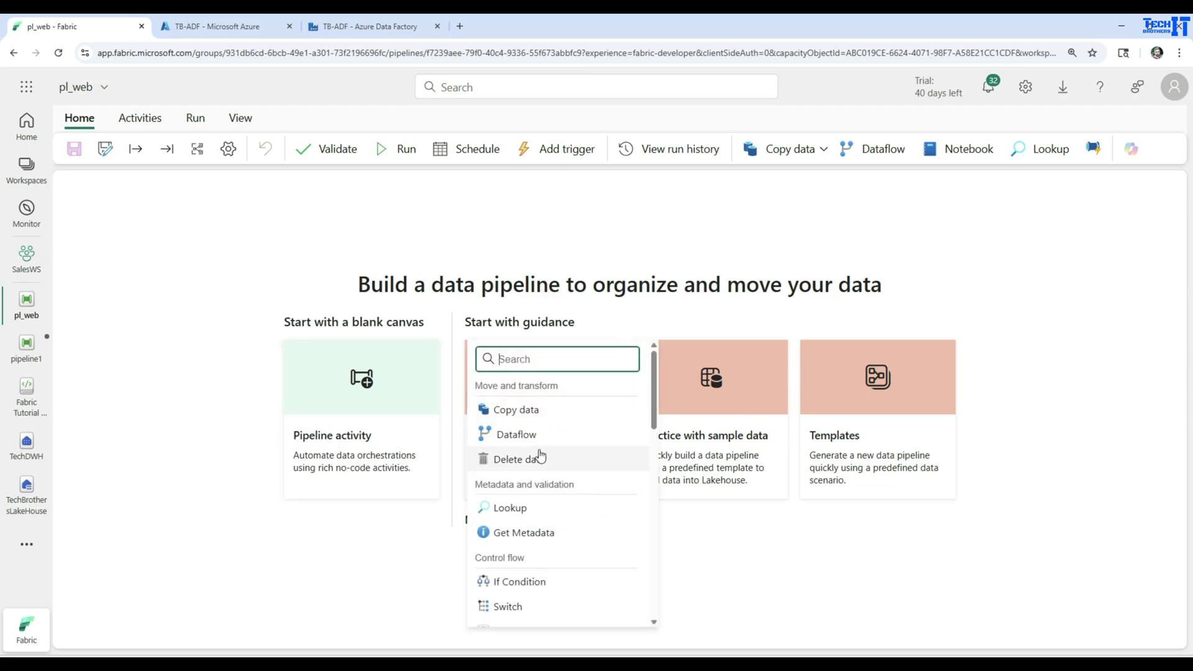
{"action": "scroll", "coordinate": [536, 460], "scroll_direction": "down", "scroll_amount": 2}
{"action": "scroll", "coordinate": [540, 456], "scroll_direction": "down", "scroll_amount": 3}
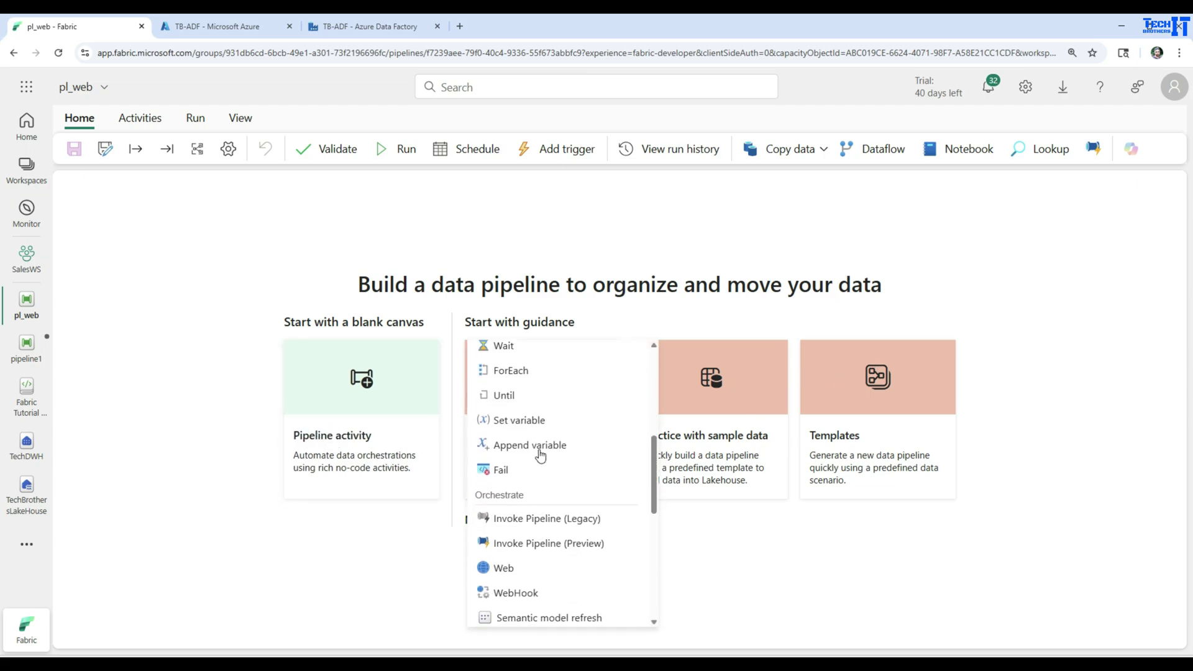
{"action": "scroll", "coordinate": [540, 456], "scroll_direction": "down", "scroll_amount": 1}
{"action": "left_click", "coordinate": [513, 506]}
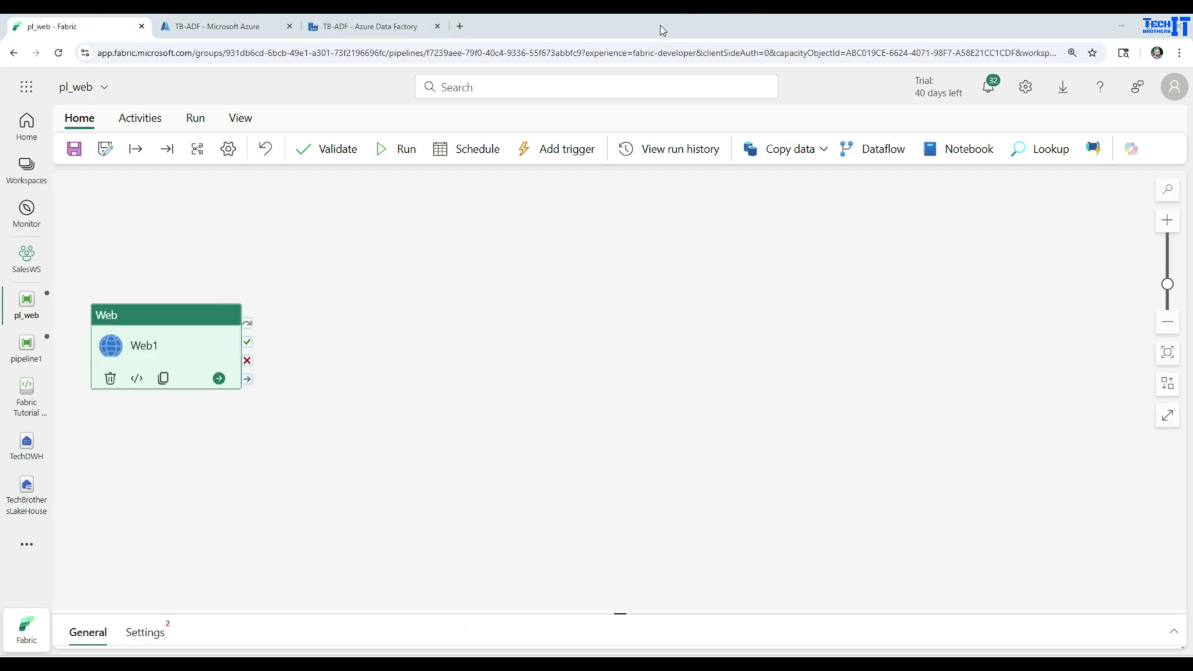
- Load official-joke-api.appspot.com/random_joke in a new Chrome tab
{"action": "left_click", "coordinate": [460, 26]}
{"action": "left_click", "coordinate": [482, 57]}
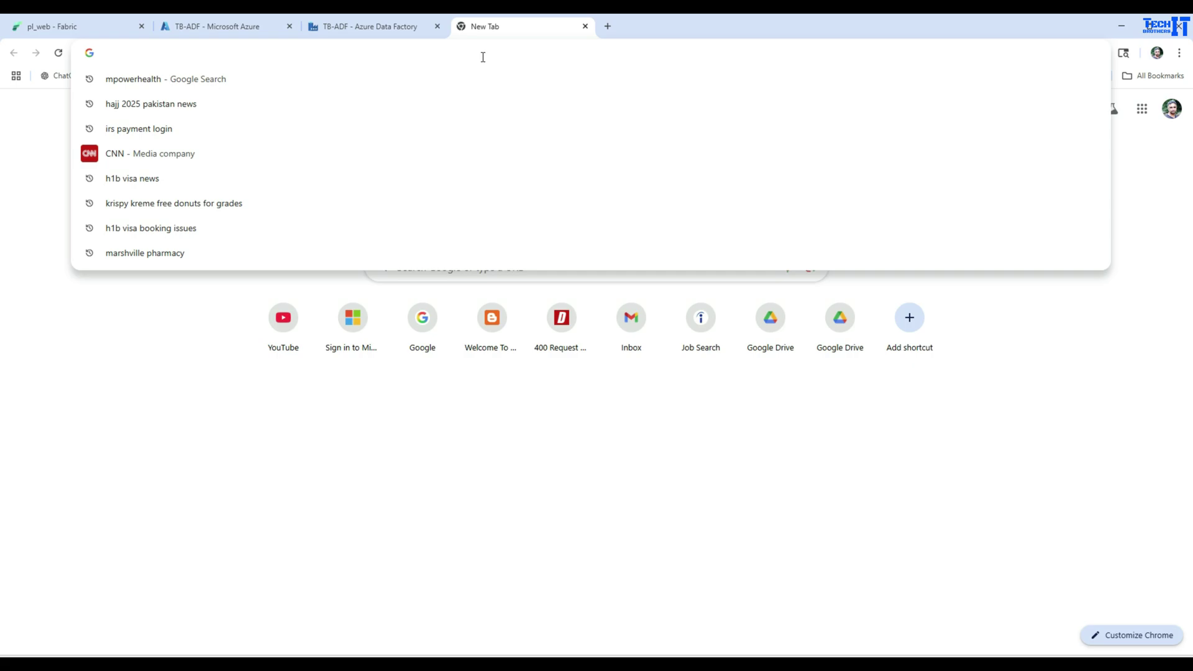
{"action": "type", "text": "https://official-joke-api.appspot.com/random_joke"}
{"action": "key", "text": "Return"}
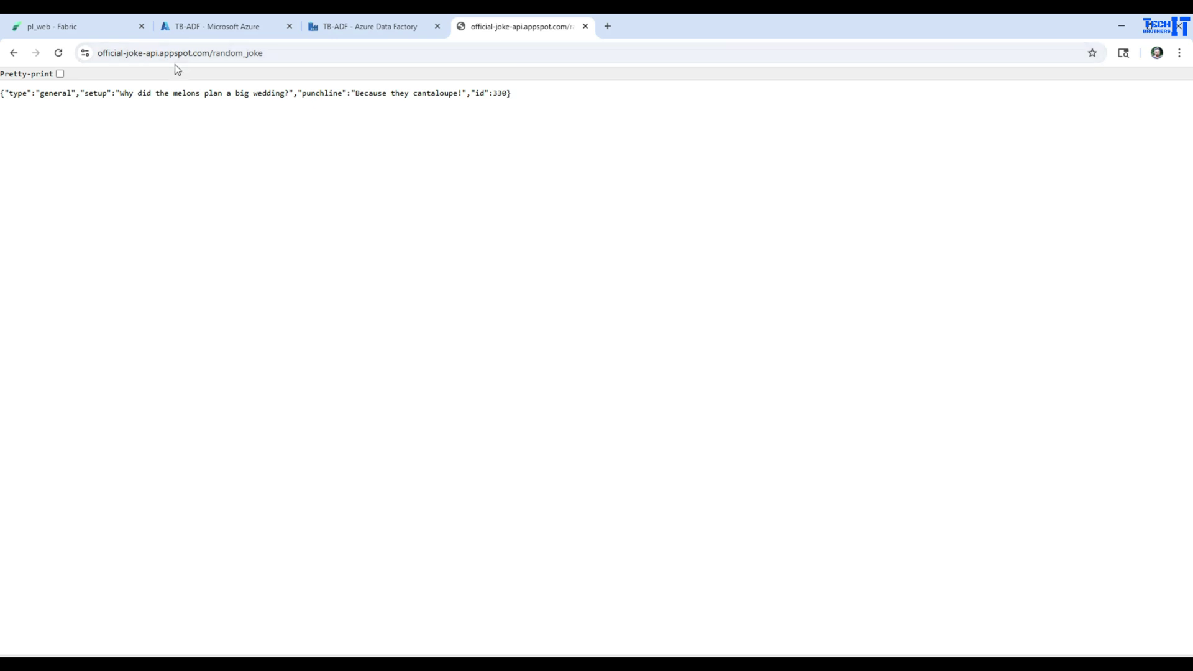
- Highlight the random_joke endpoint, the JSON response, and the setup and punchline text
{"action": "double_click", "coordinate": [213, 54]}
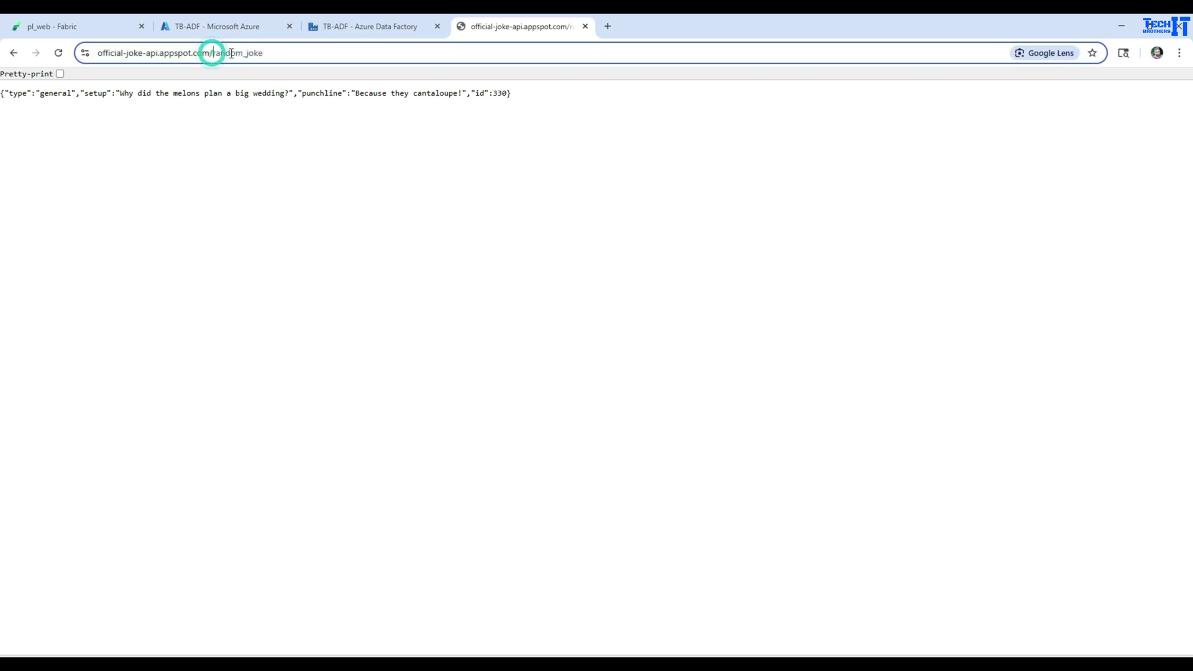
{"action": "left_click", "coordinate": [242, 163]}
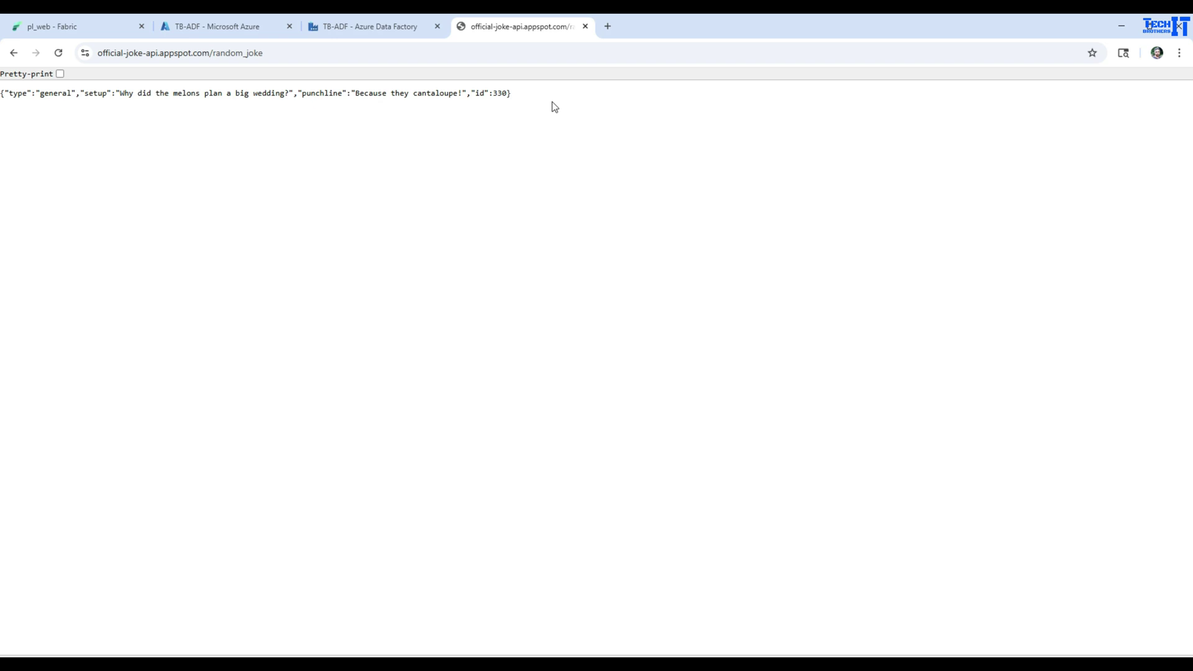
{"action": "left_click_drag", "start_coordinate": [555, 97], "coordinate": [2, 97]}
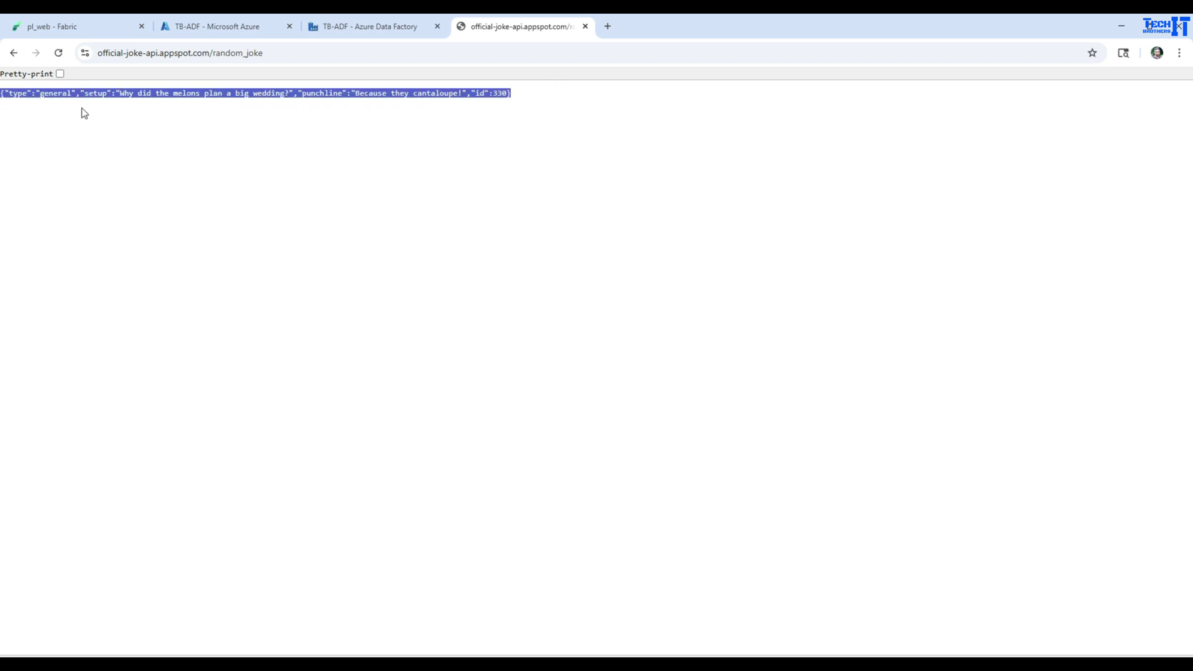
{"action": "left_click", "coordinate": [104, 93]}
{"action": "double_click", "coordinate": [98, 93]}
{"action": "left_click_drag", "start_coordinate": [121, 94], "coordinate": [463, 92]}
{"action": "left_click", "coordinate": [322, 93]}
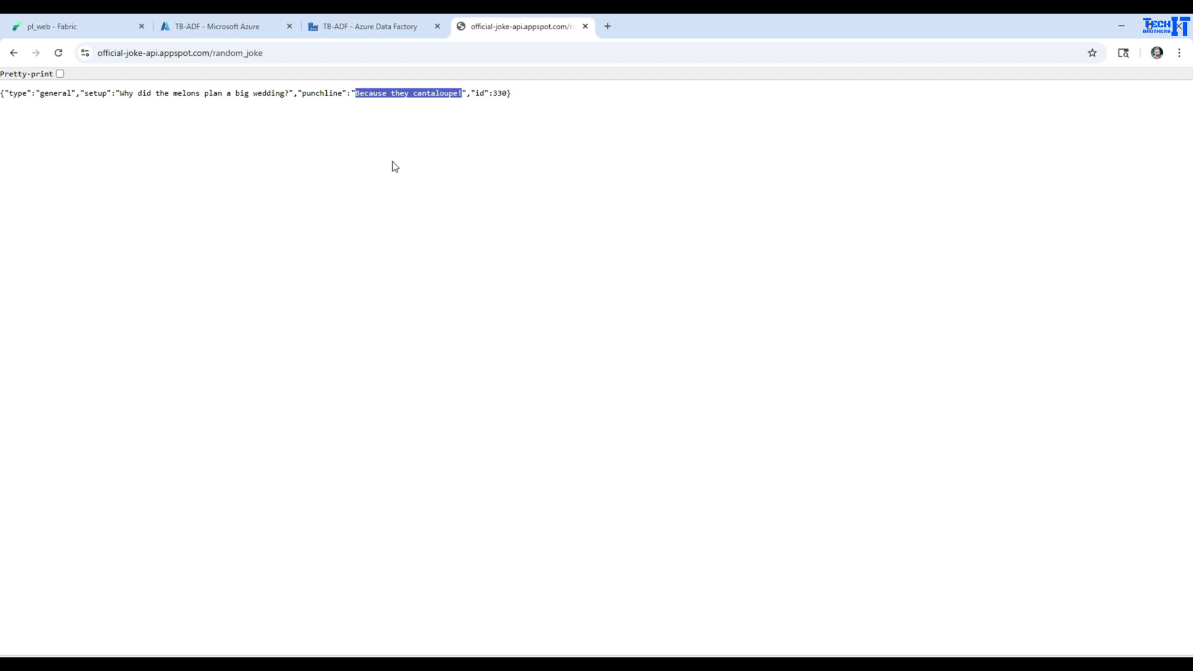
- Center Web1 on the pl_web canvas, enlarge the properties panel and show its Settings
{"action": "left_click", "coordinate": [19, 19]}
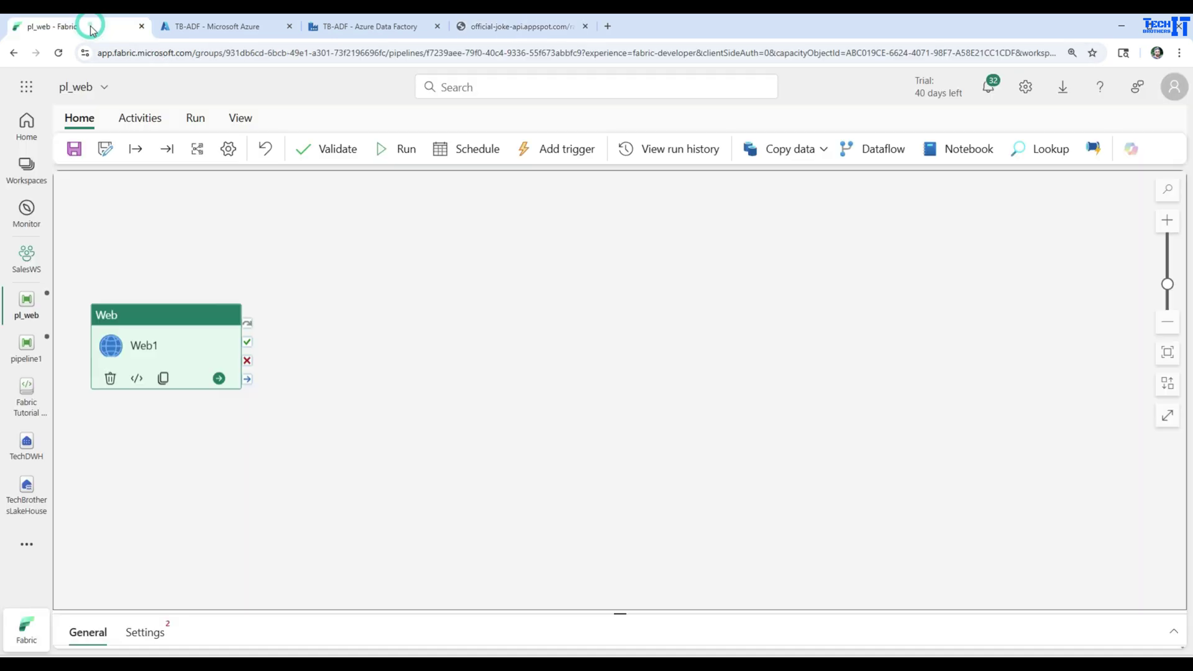
{"action": "left_click", "coordinate": [195, 318]}
{"action": "left_click_drag", "start_coordinate": [195, 318], "coordinate": [443, 275]}
{"action": "left_click", "coordinate": [614, 609]}
{"action": "left_click_drag", "start_coordinate": [617, 612], "coordinate": [578, 400]}
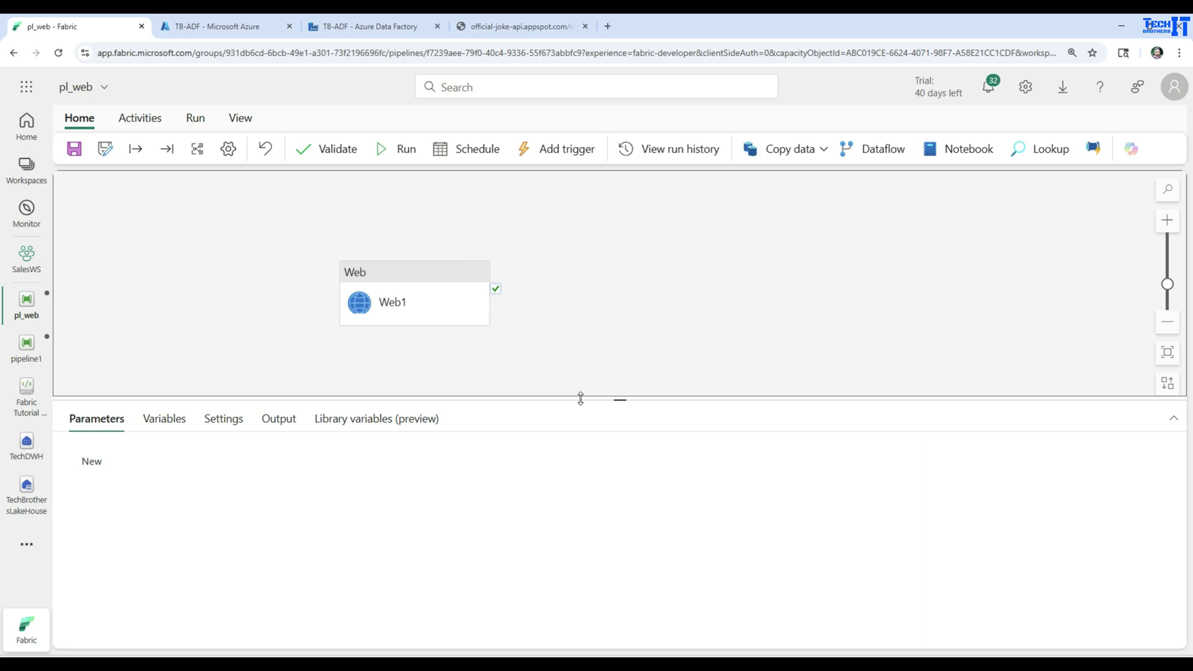
{"action": "left_click", "coordinate": [358, 298]}
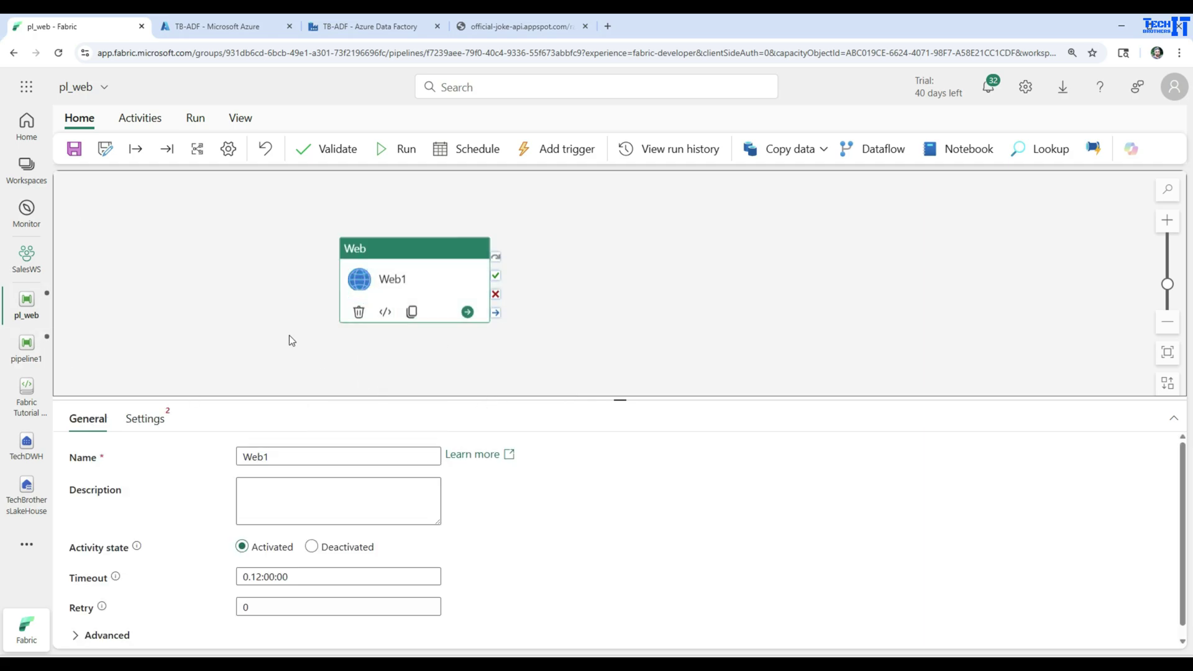
{"action": "left_click", "coordinate": [147, 421]}
{"action": "mouse_move", "coordinate": [138, 423]}
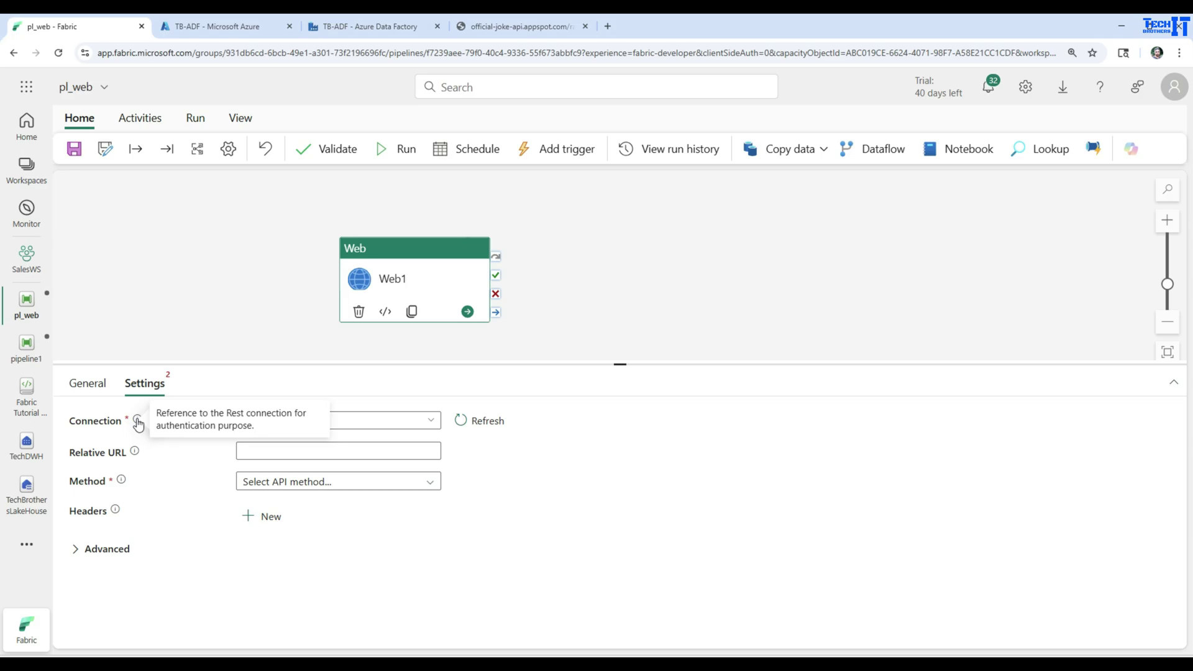
{"action": "left_click", "coordinate": [427, 420]}
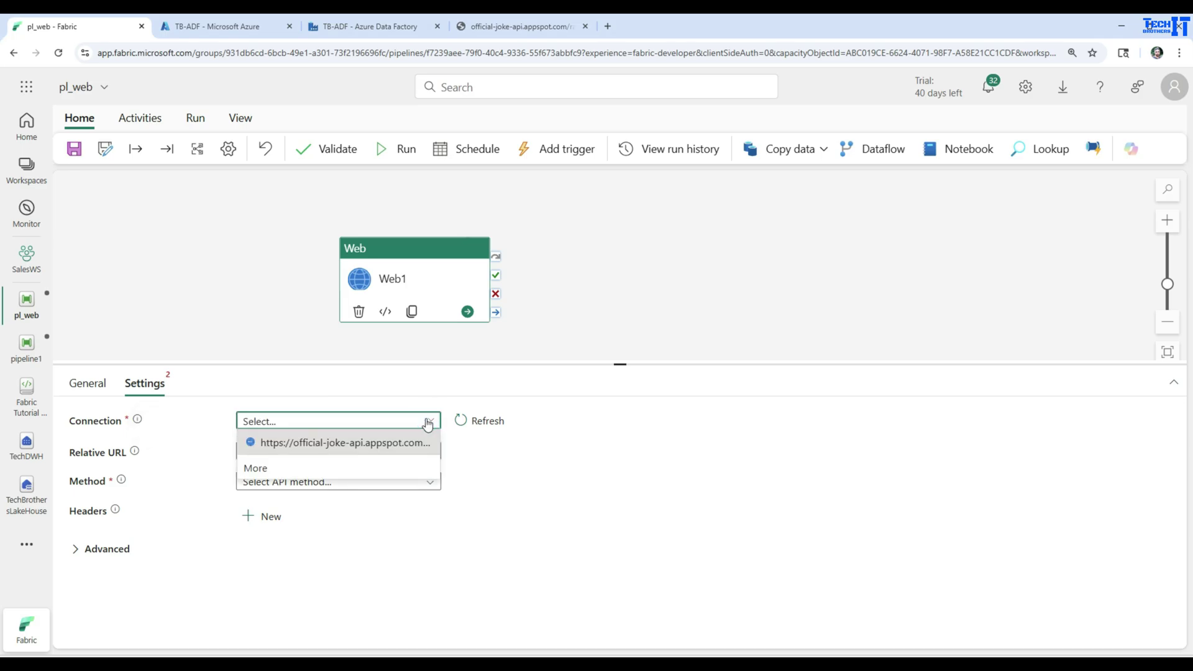
{"action": "left_click", "coordinate": [256, 469]}
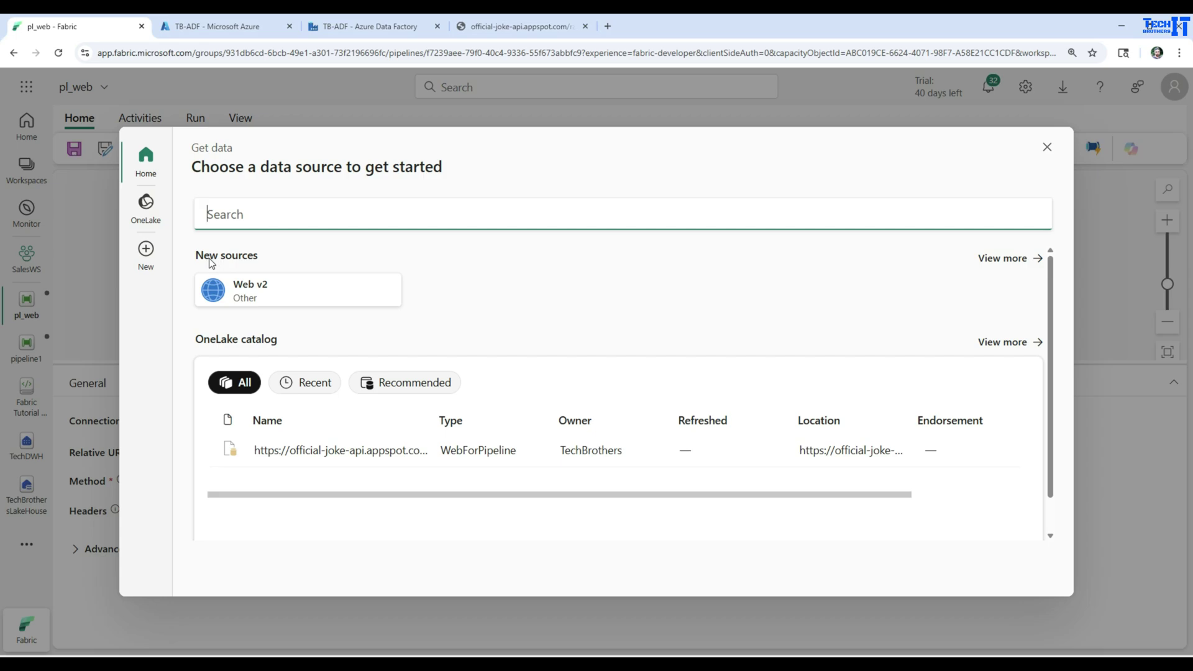
{"action": "left_click", "coordinate": [1003, 259]}
{"action": "left_click", "coordinate": [289, 260]}
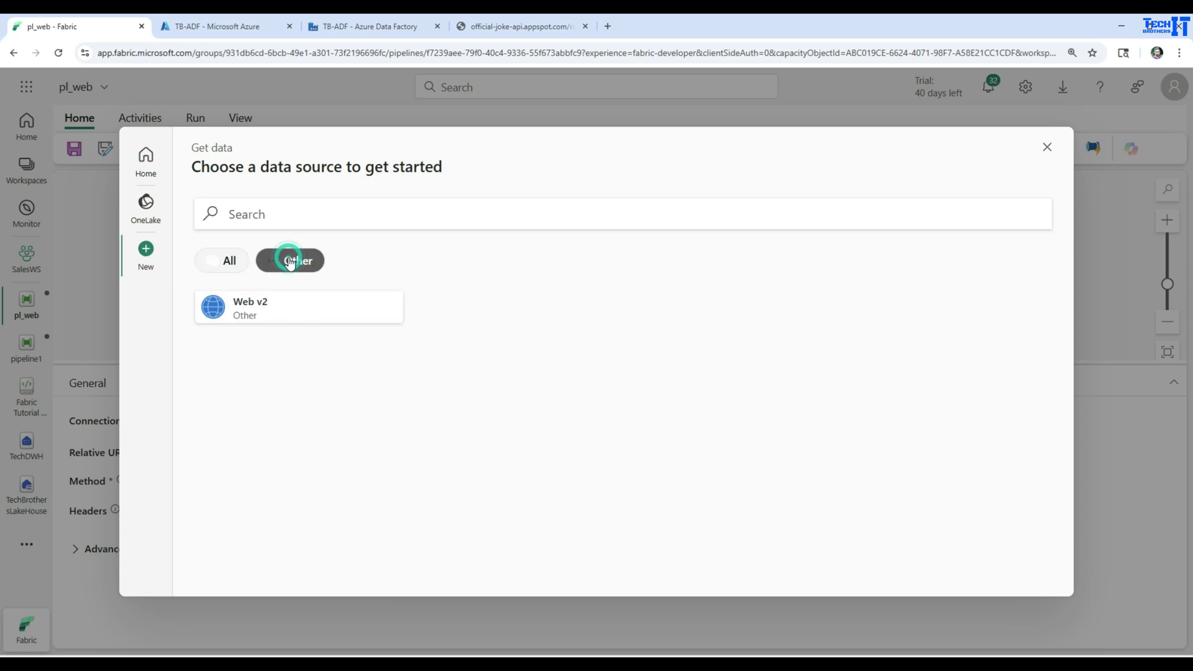
{"action": "left_click", "coordinate": [228, 261]}
{"action": "left_click", "coordinate": [239, 314]}
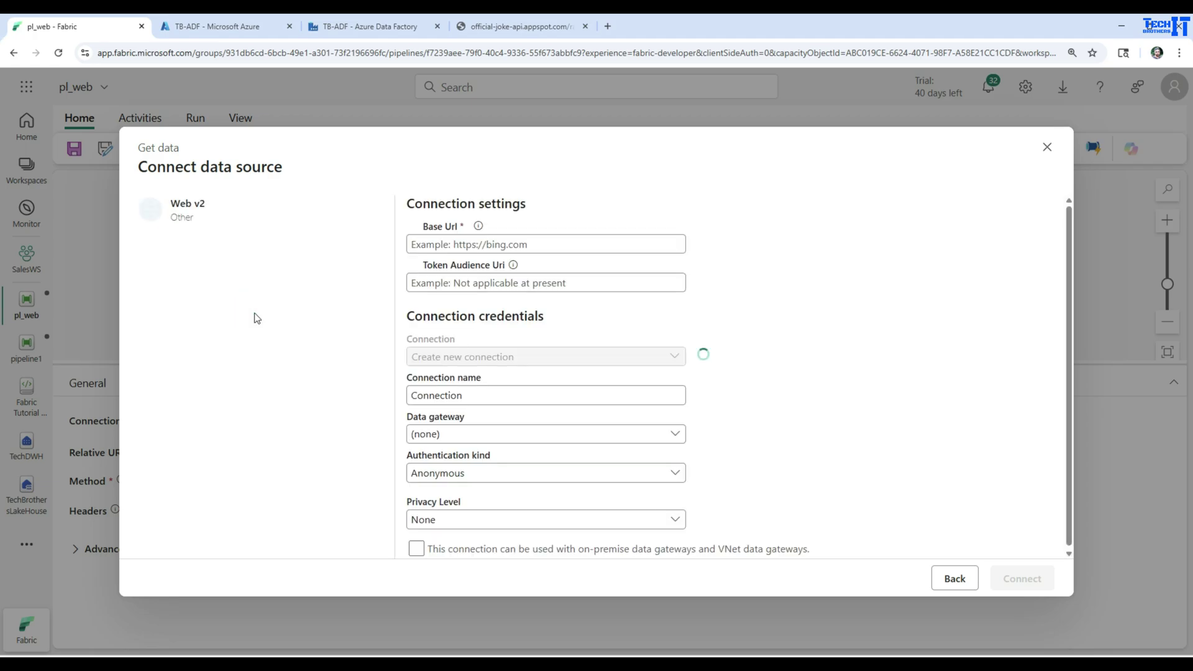
{"action": "left_click", "coordinate": [532, 244]}
{"action": "type", "text": "https://official-joke-api.appspot.com/random_joke"}
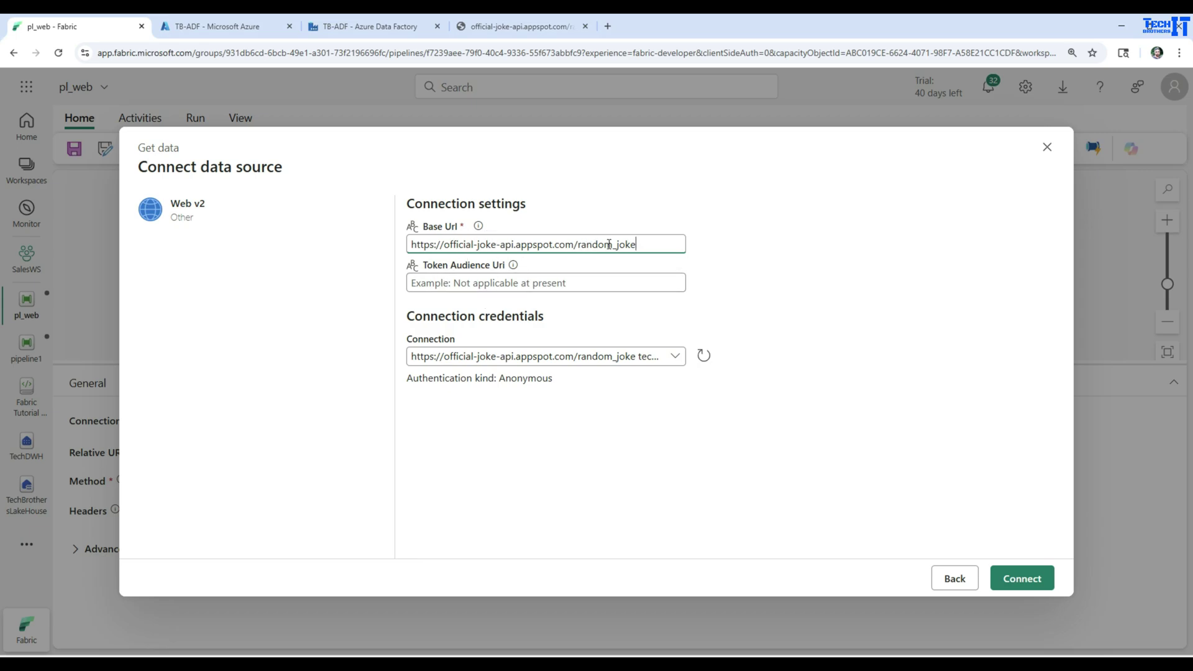
{"action": "left_click_drag", "start_coordinate": [649, 244], "coordinate": [413, 244]}
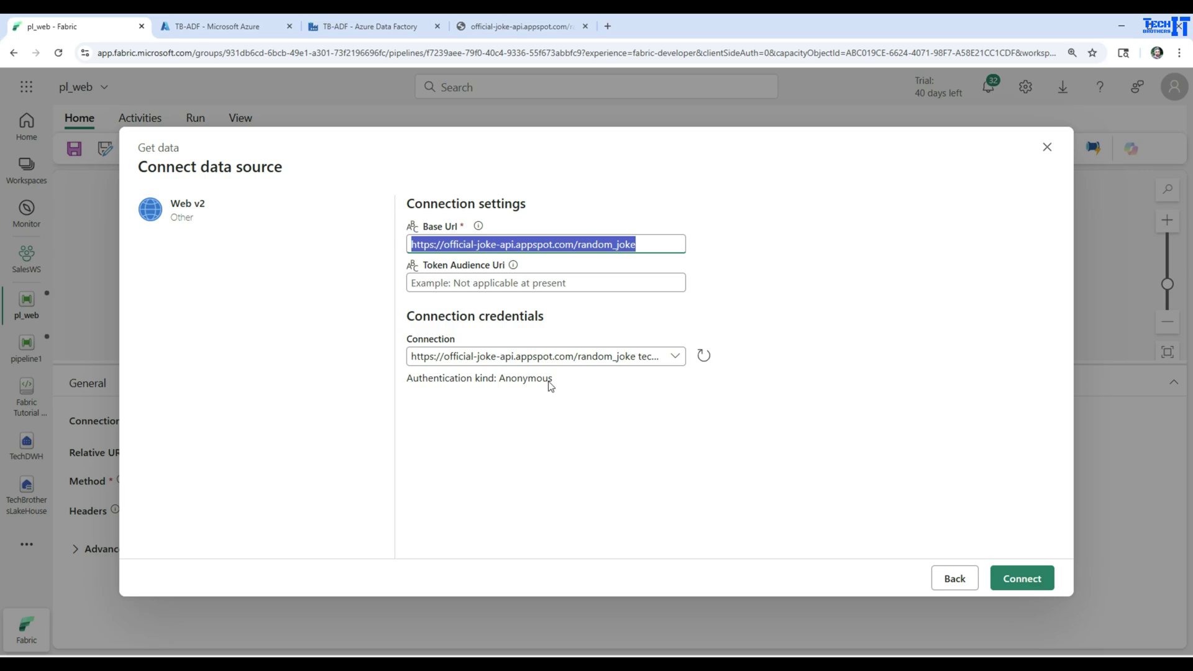
{"action": "left_click", "coordinate": [1023, 580]}
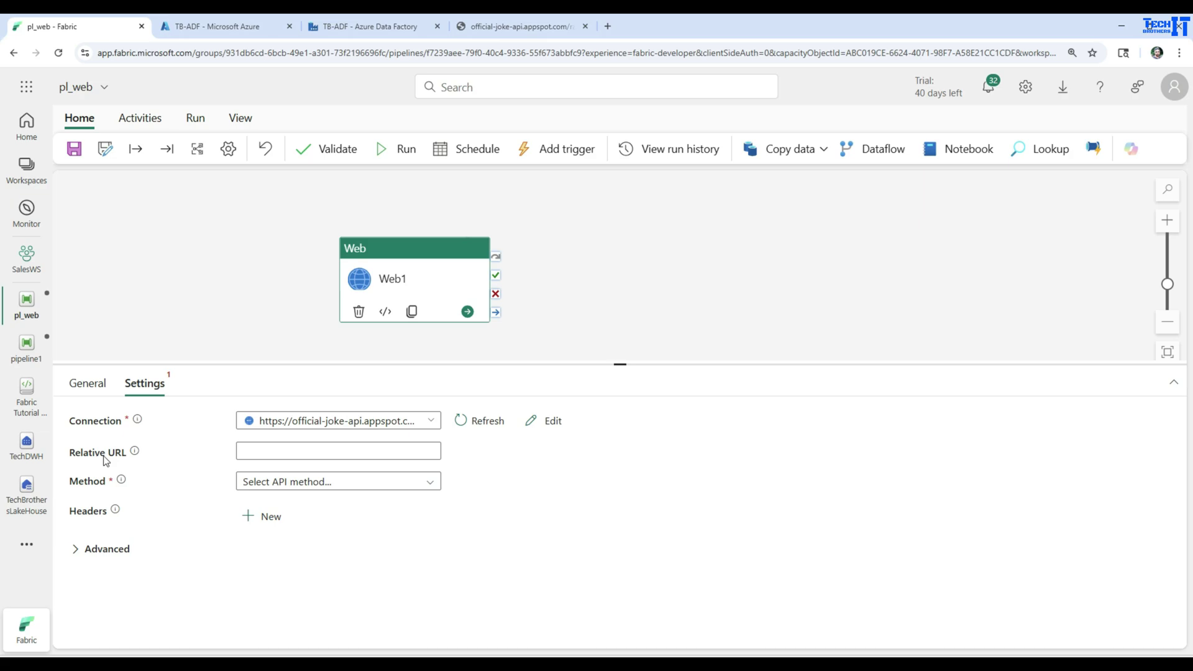
- Open the relative URL expression builder and close it without changes
{"action": "left_click", "coordinate": [362, 452]}
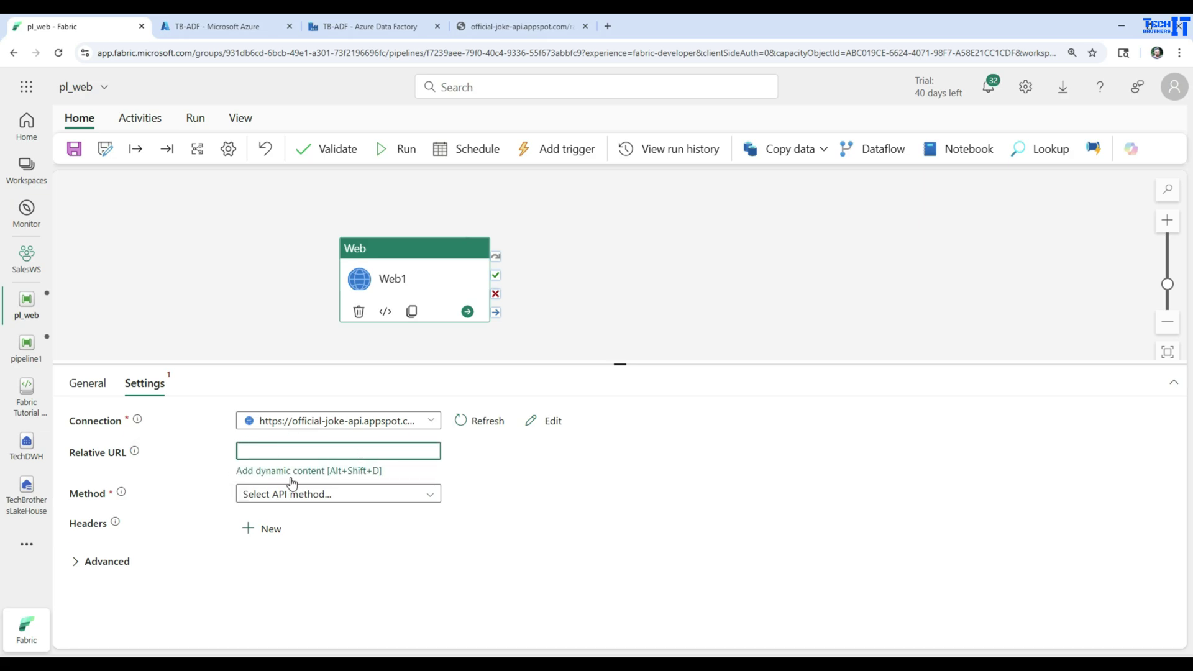
{"action": "left_click", "coordinate": [259, 479]}
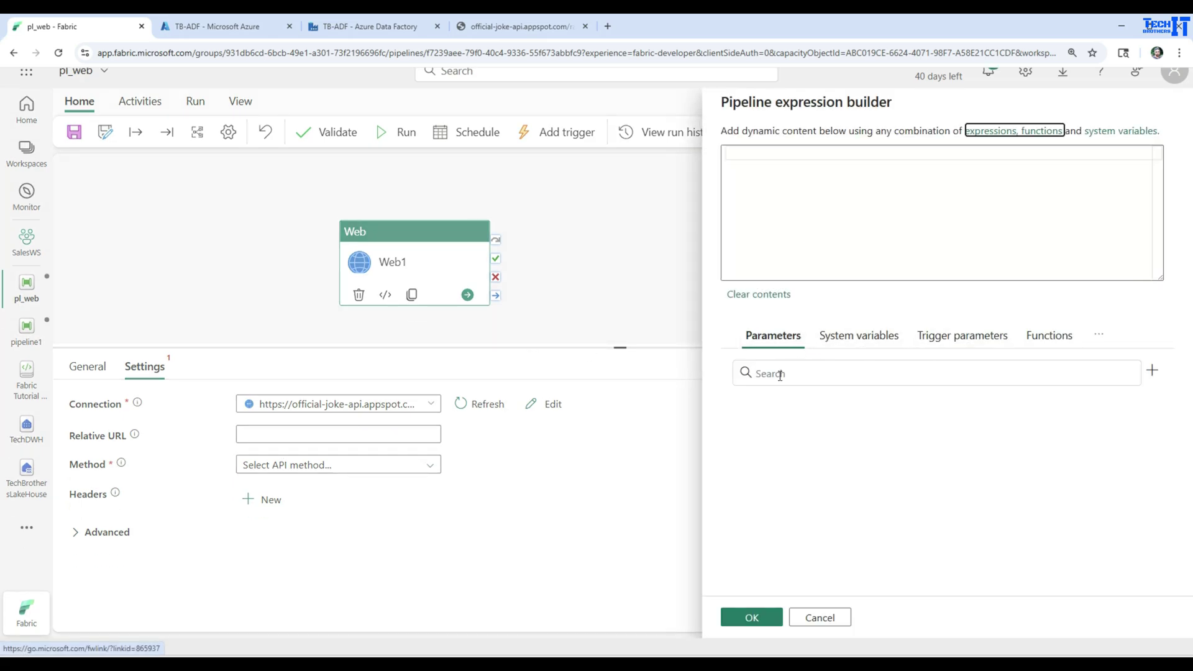
{"action": "left_click", "coordinate": [819, 617]}
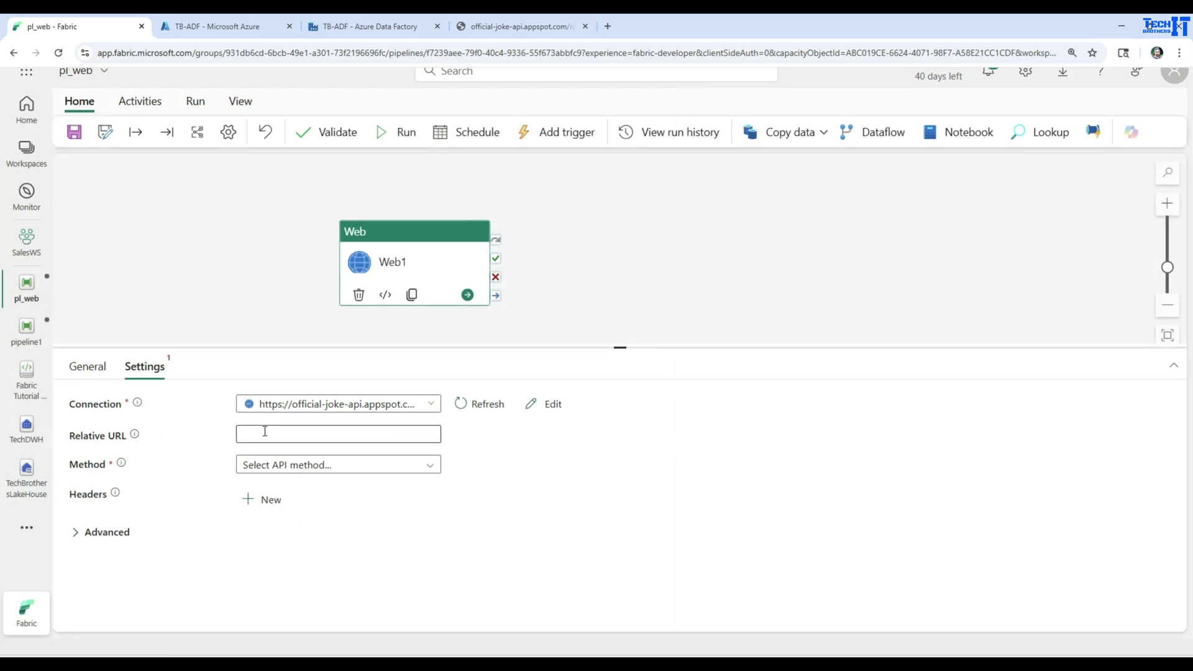
- Set Web1's request method to GET and expand the Advanced options
{"action": "left_click", "coordinate": [294, 466]}
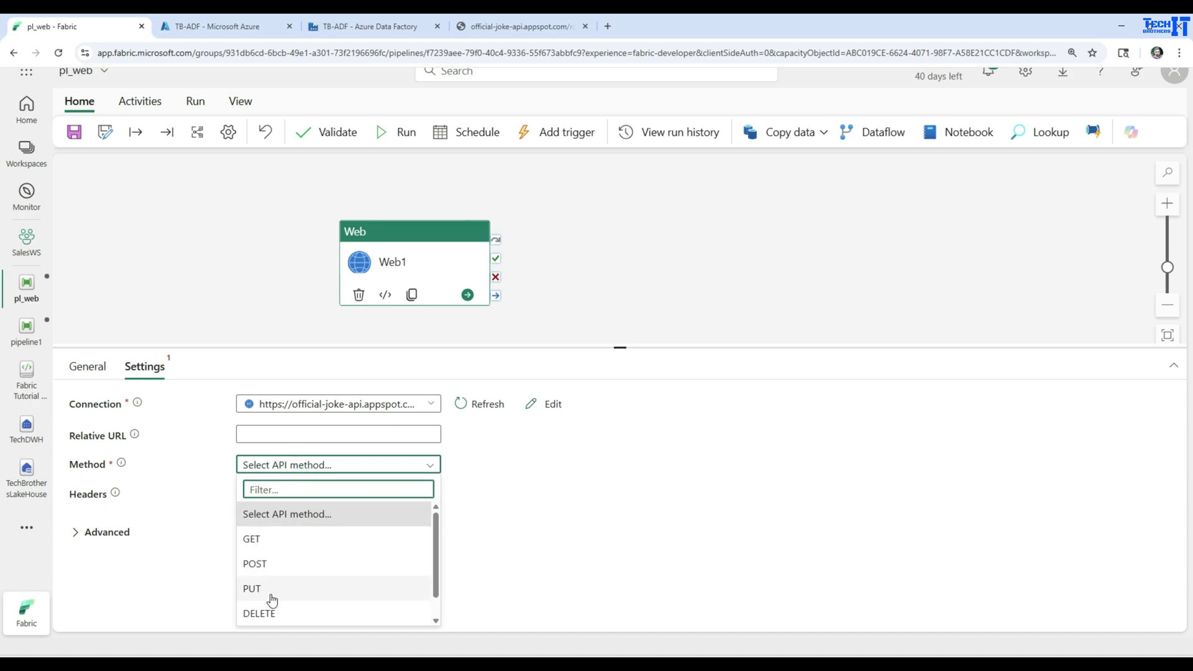
{"action": "left_click_drag", "start_coordinate": [627, 346], "coordinate": [620, 256]}
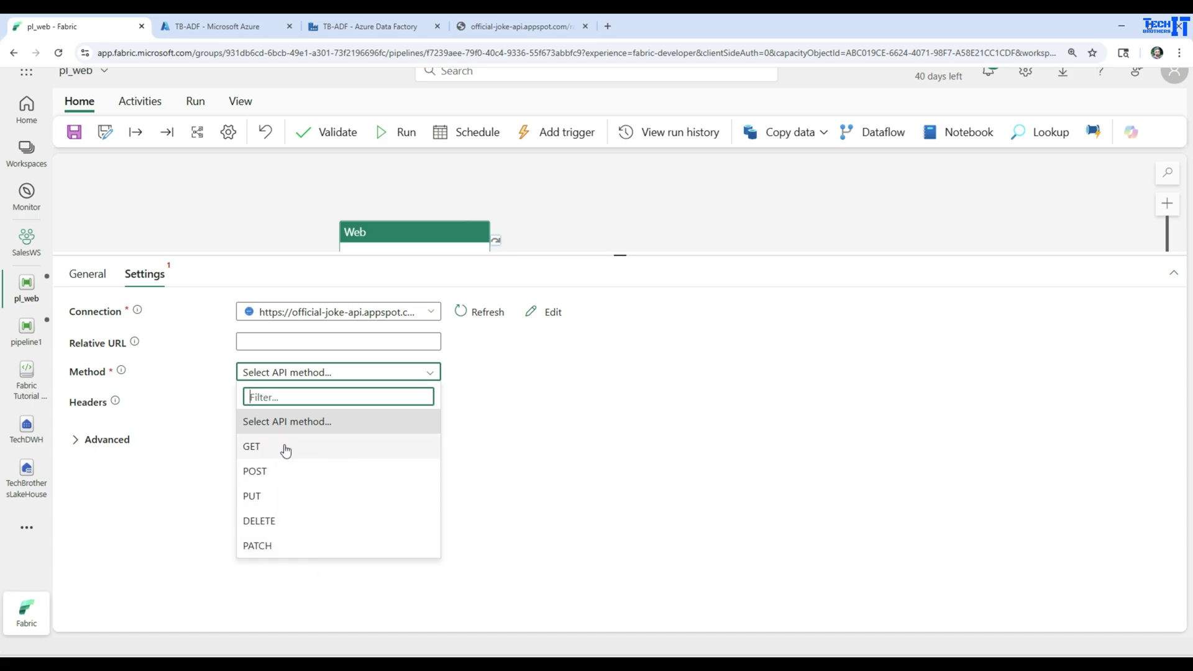
{"action": "left_click", "coordinate": [256, 451]}
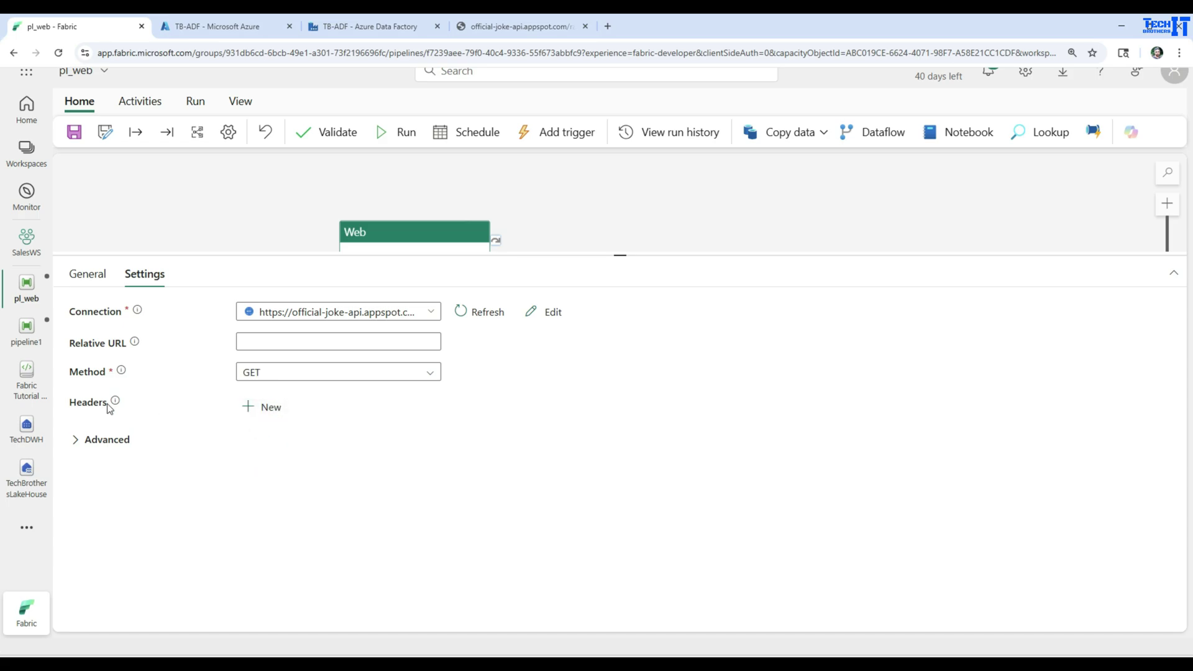
{"action": "mouse_move", "coordinate": [118, 406]}
{"action": "left_click", "coordinate": [314, 373]}
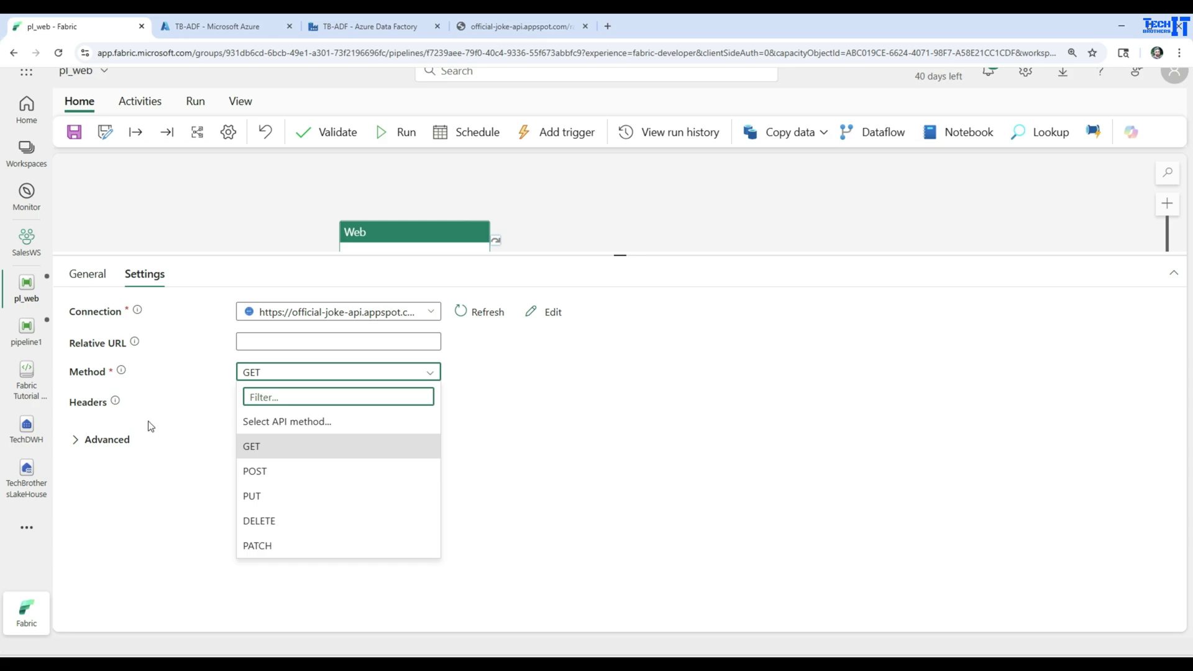
{"action": "left_click", "coordinate": [145, 499]}
{"action": "left_click", "coordinate": [75, 440]}
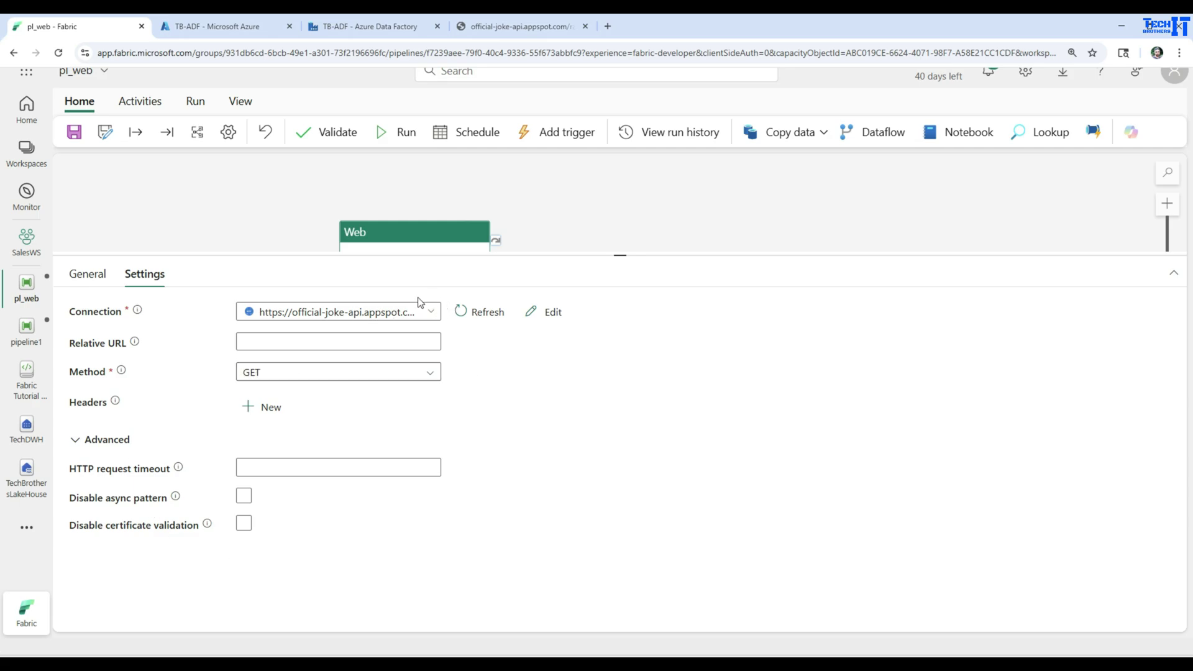
- Save and run the pl_web pipeline
{"action": "left_click_drag", "start_coordinate": [453, 255], "coordinate": [453, 323]}
{"action": "left_click", "coordinate": [292, 200]}
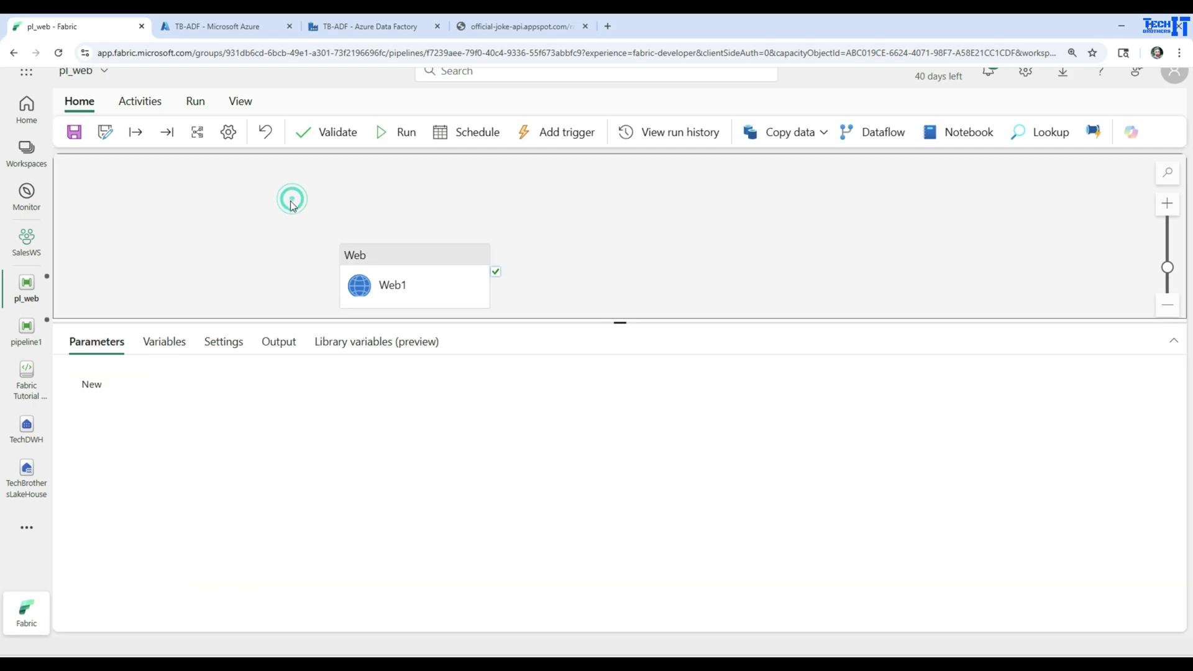
{"action": "left_click", "coordinate": [196, 103]}
{"action": "left_click", "coordinate": [172, 133]}
{"action": "left_click", "coordinate": [581, 419]}
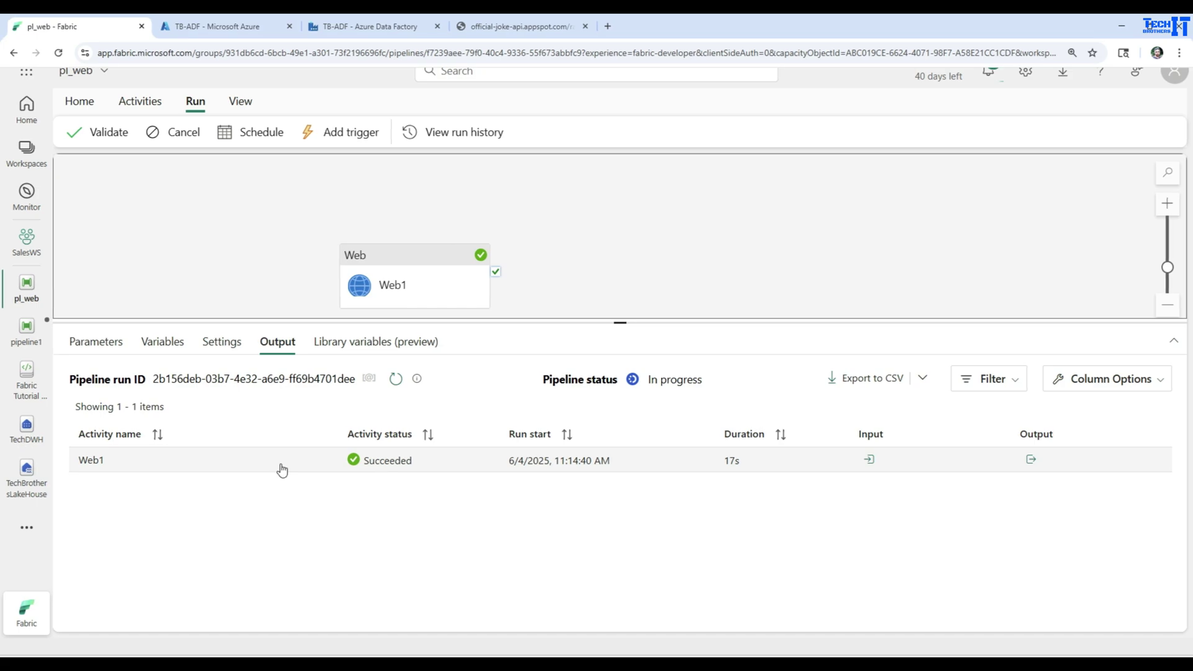
- Inspect Web1's output JSON, highlighting the joke's setup and punchline, then close it
{"action": "left_click", "coordinate": [1032, 461]}
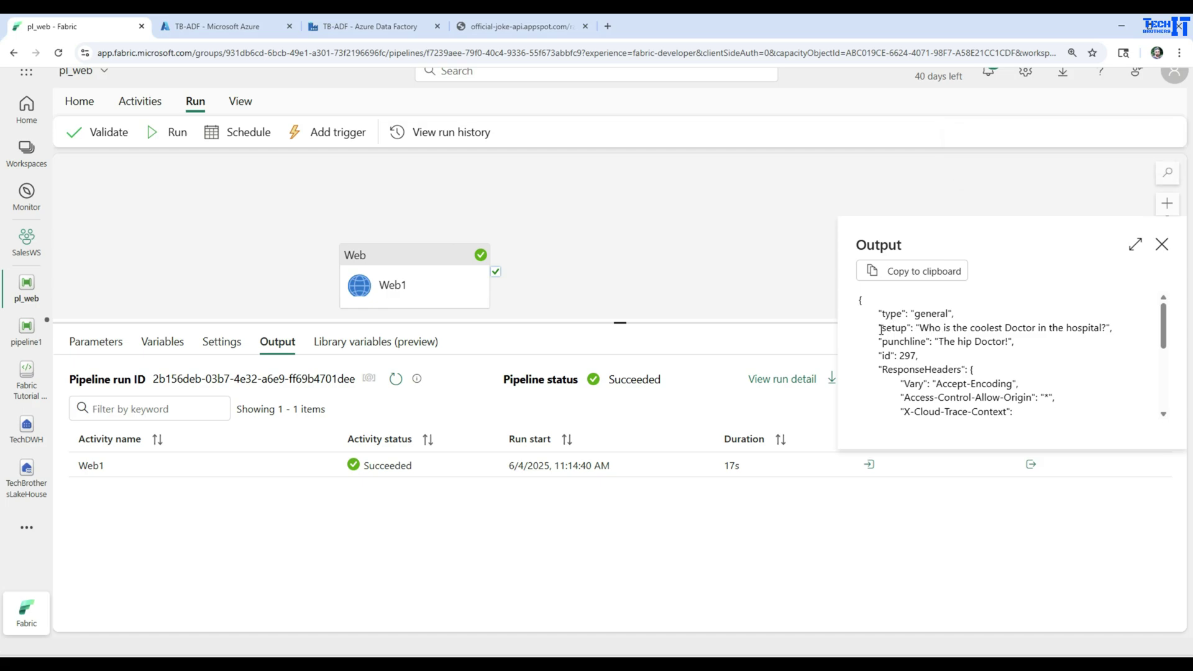
{"action": "left_click_drag", "start_coordinate": [879, 328], "coordinate": [1098, 330]}
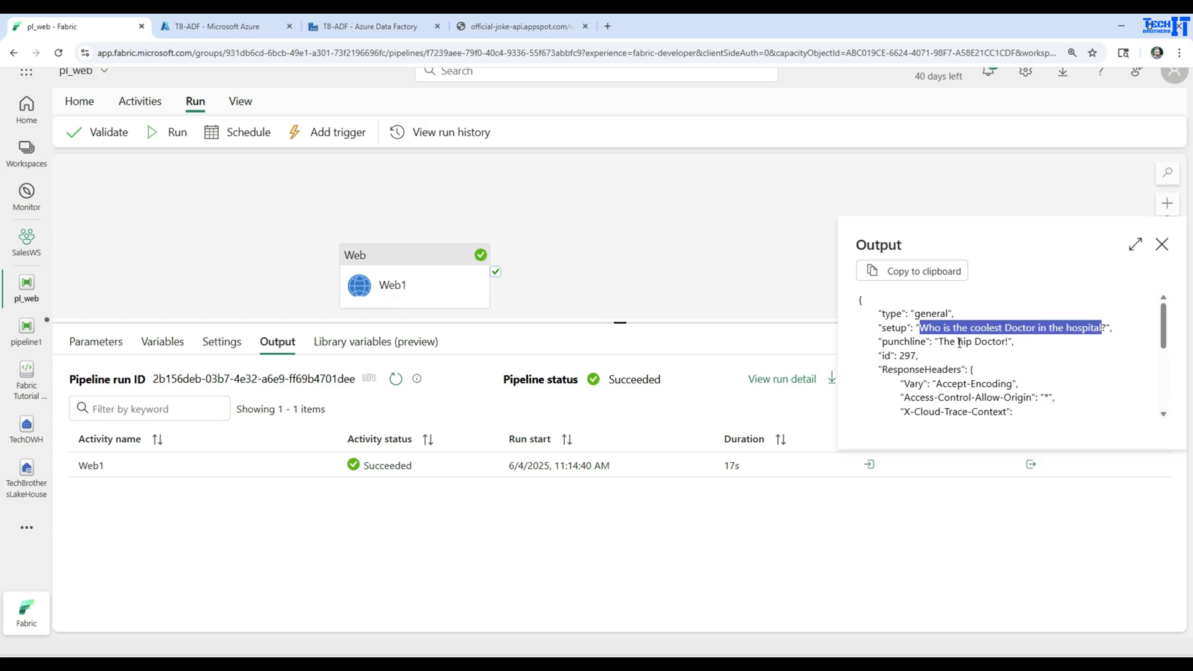
{"action": "left_click_drag", "start_coordinate": [1007, 341], "coordinate": [908, 328]}
{"action": "left_click", "coordinate": [976, 334]}
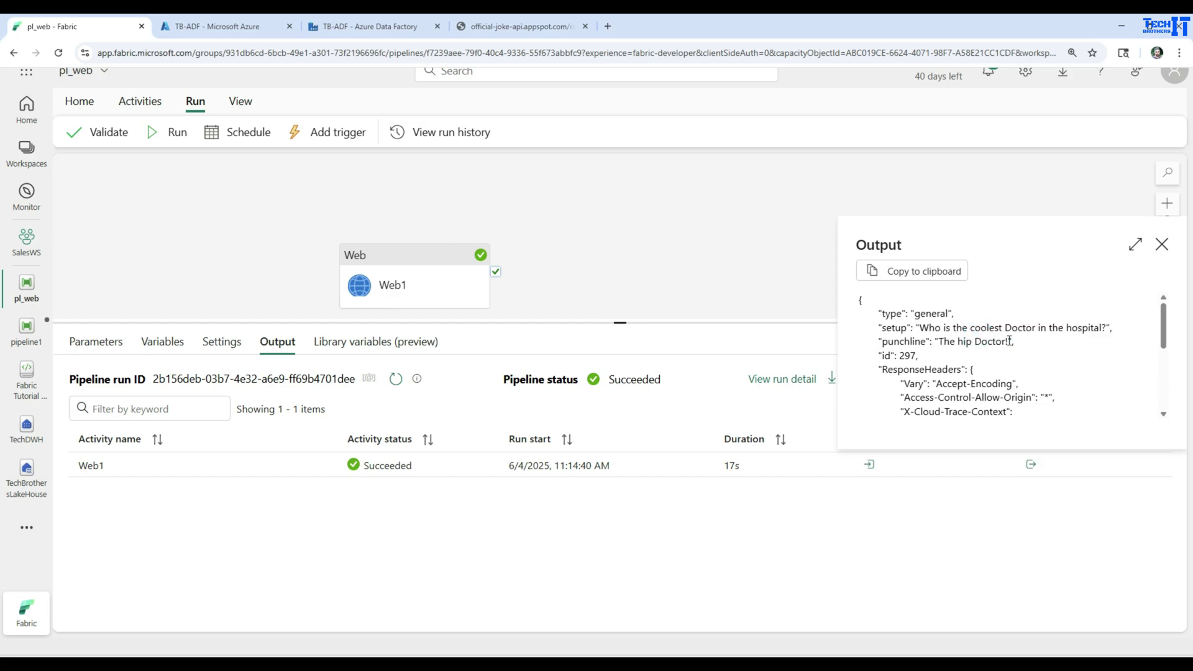
{"action": "left_click_drag", "start_coordinate": [1016, 342], "coordinate": [878, 327]}
{"action": "left_click", "coordinate": [897, 335]}
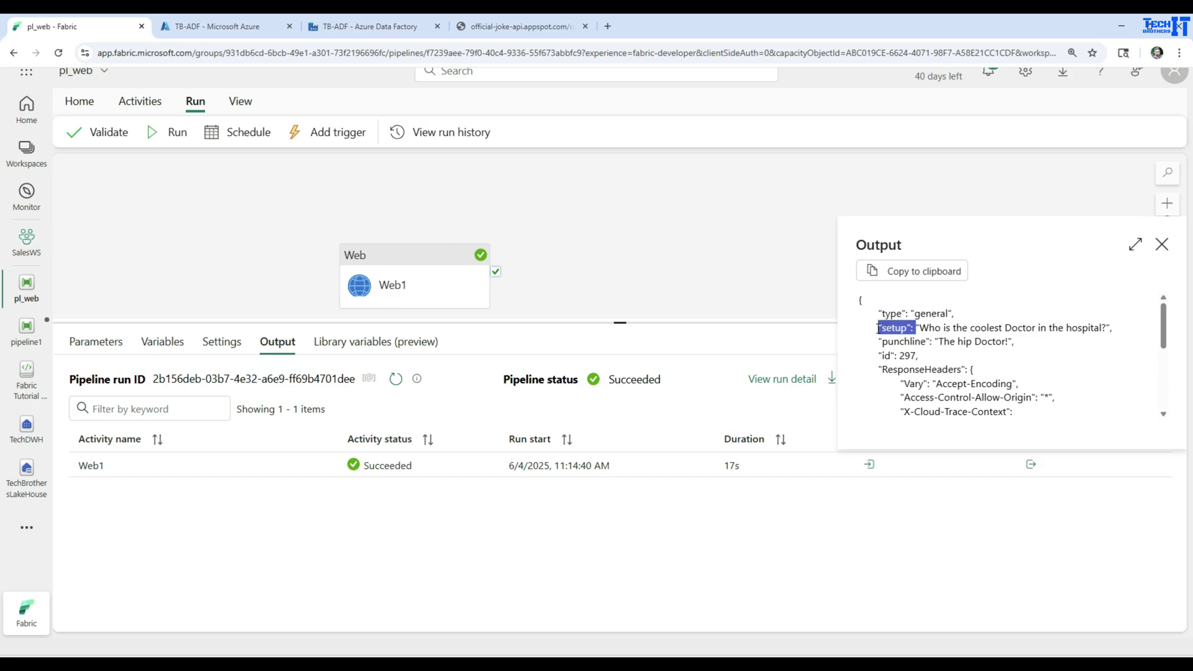
{"action": "left_click", "coordinate": [907, 342]}
{"action": "left_click_drag", "start_coordinate": [918, 327], "coordinate": [1112, 329]}
{"action": "left_click", "coordinate": [1162, 244]}
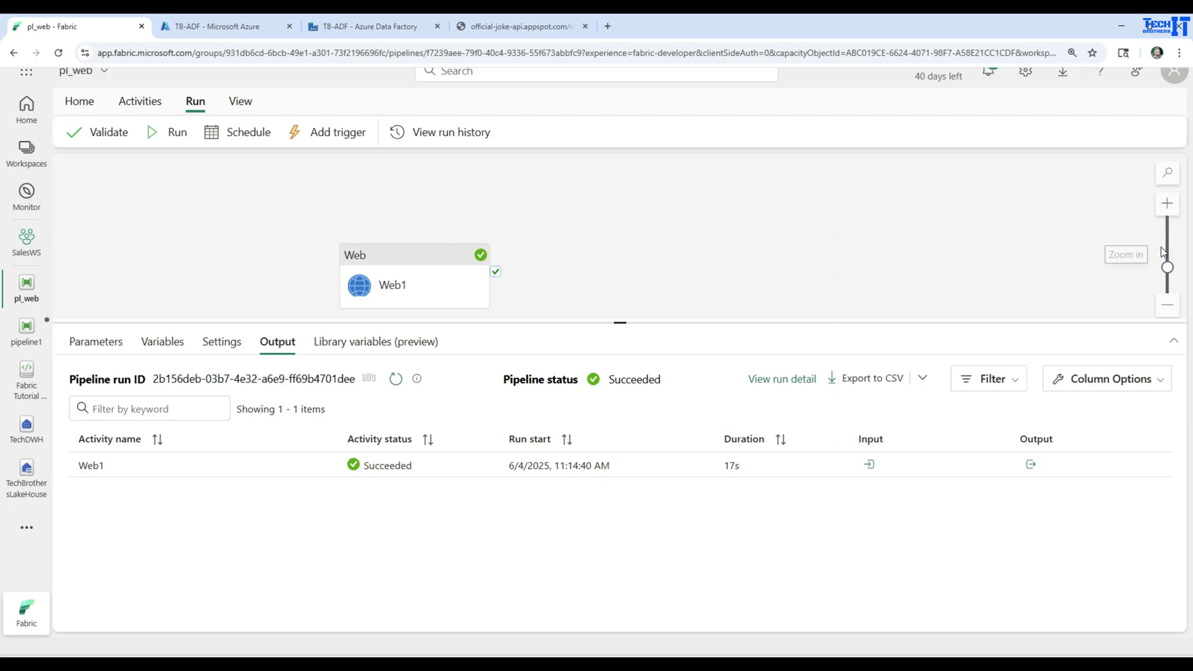
{"action": "left_click", "coordinate": [778, 254]}
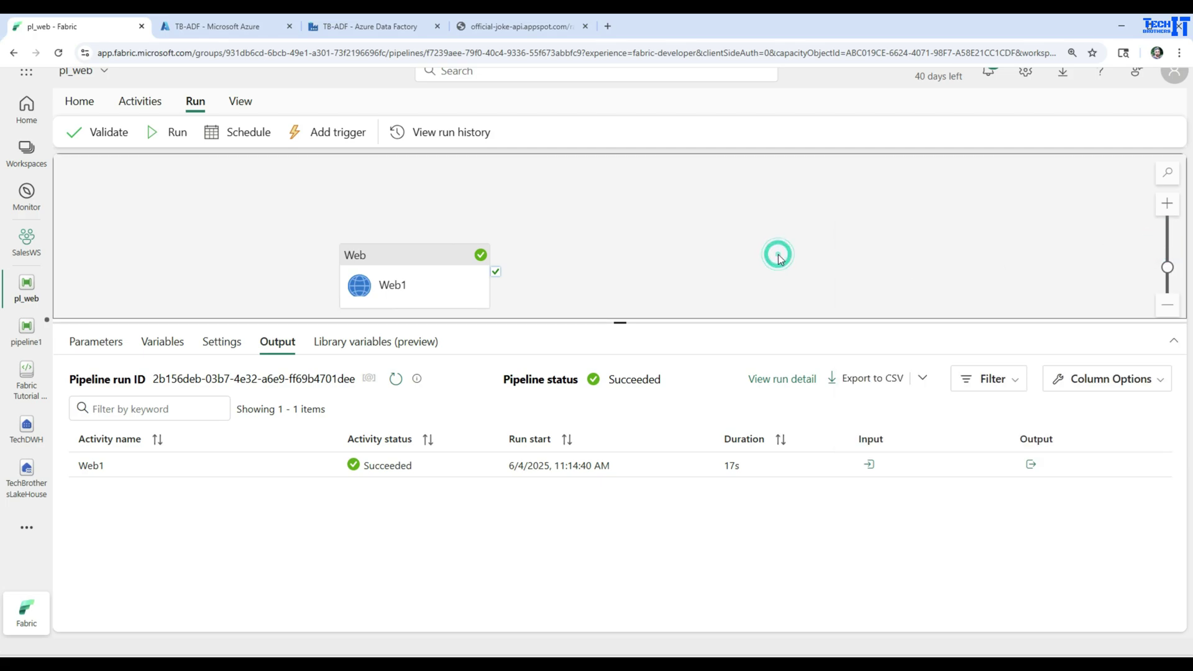
- Add a pipeline variable named JokeText
{"action": "left_click", "coordinate": [175, 342]}
{"action": "left_click", "coordinate": [106, 384]}
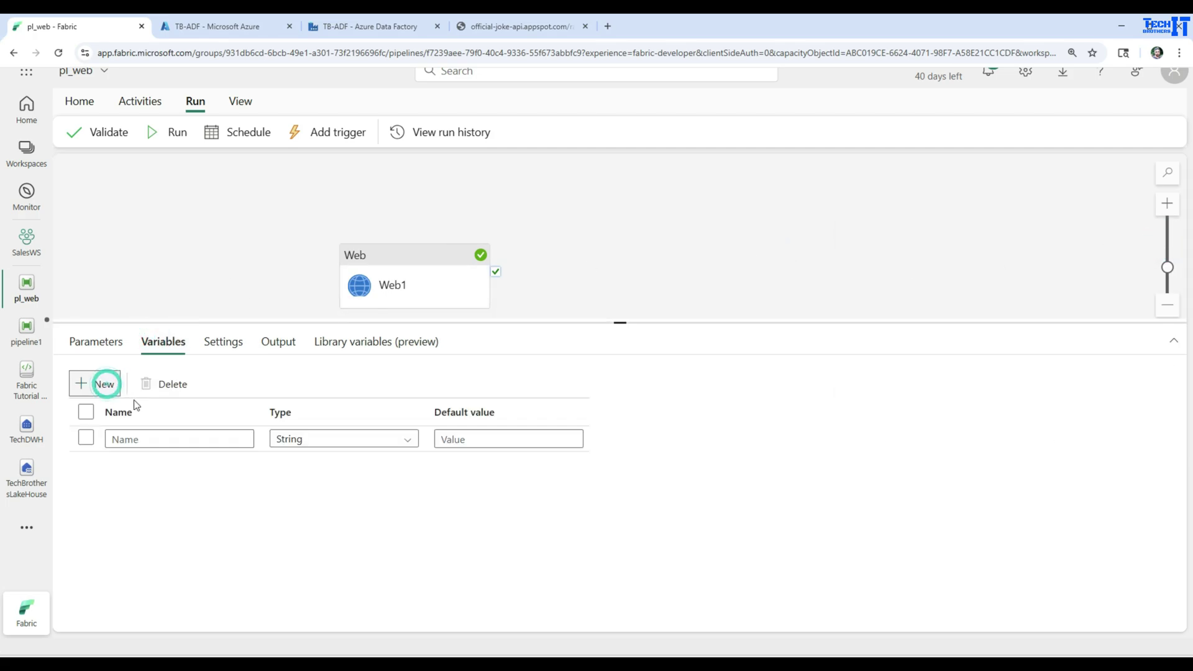
{"action": "left_click", "coordinate": [186, 439]}
{"action": "type", "text": "JokeText"}
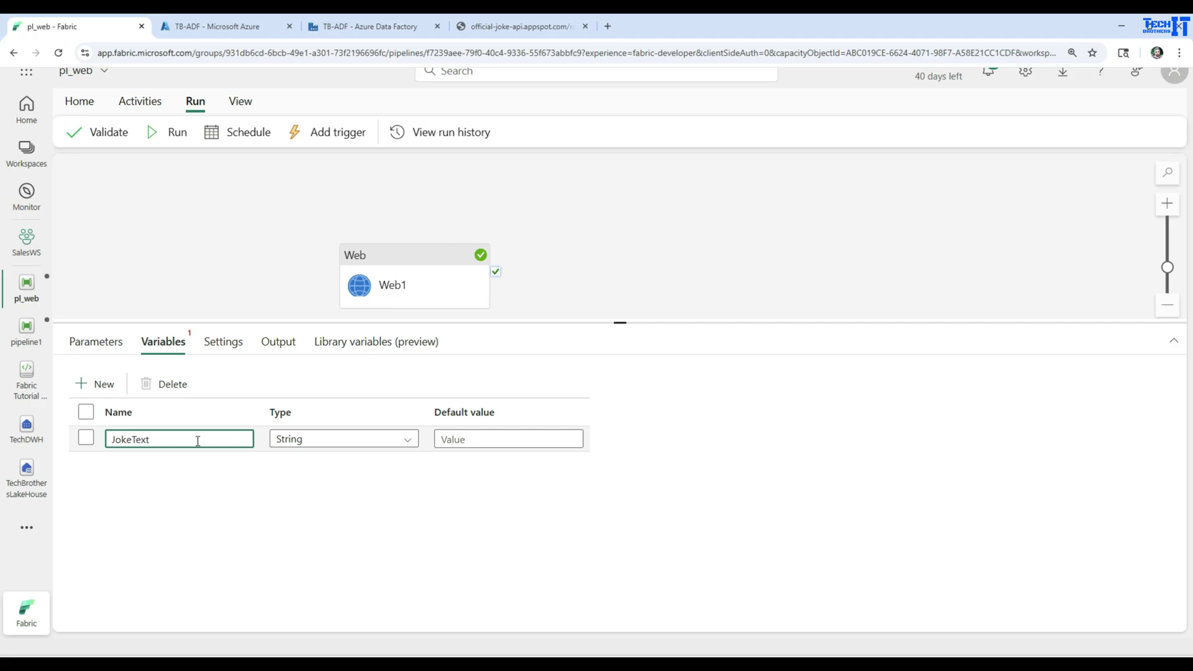
{"action": "left_click", "coordinate": [375, 517]}
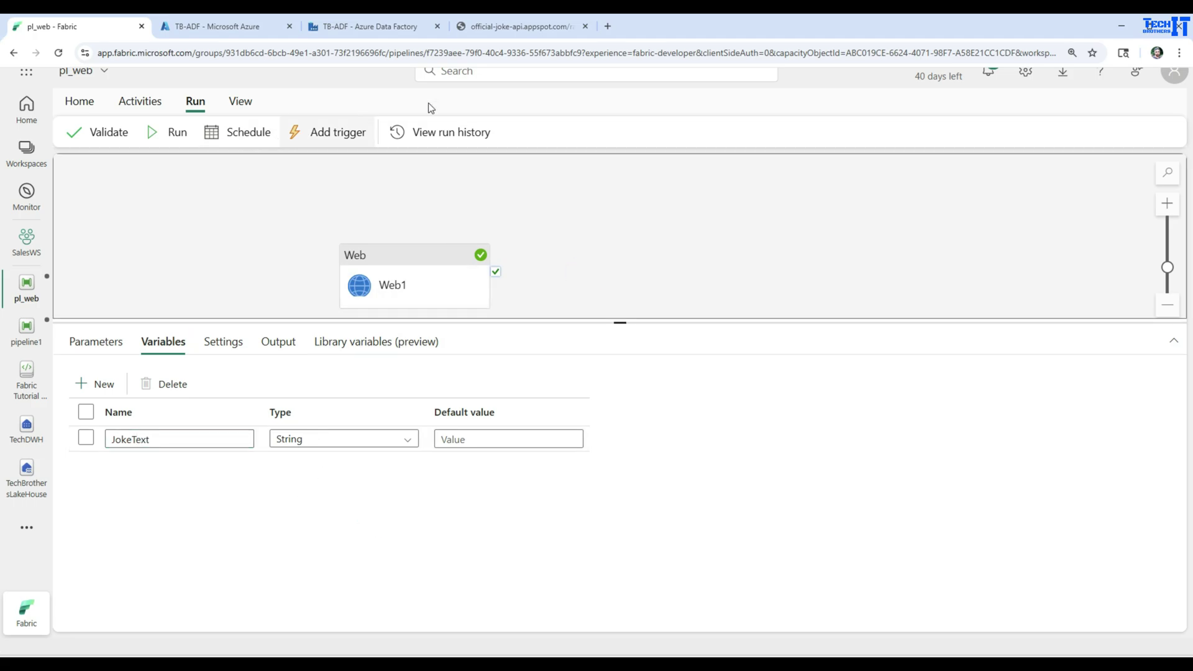
- Add a Set variable activity connected to run after Web1 succeeds
{"action": "left_click", "coordinate": [150, 101]}
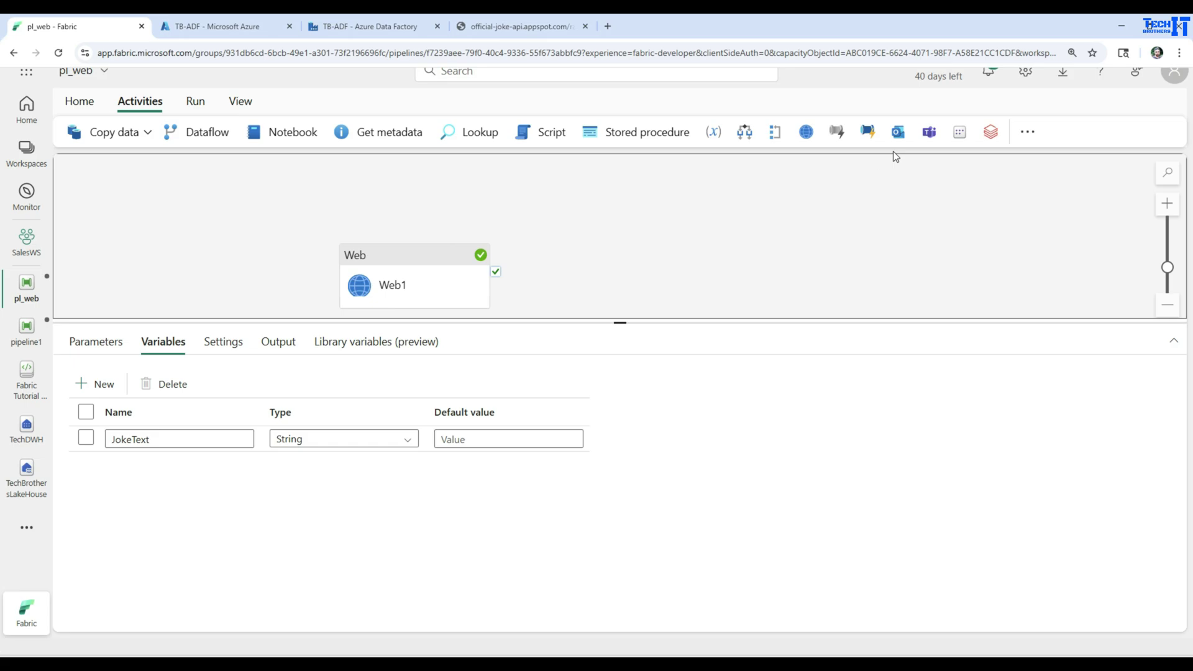
{"action": "left_click", "coordinate": [1028, 131]}
{"action": "scroll", "coordinate": [1112, 497], "scroll_direction": "down", "scroll_amount": 4}
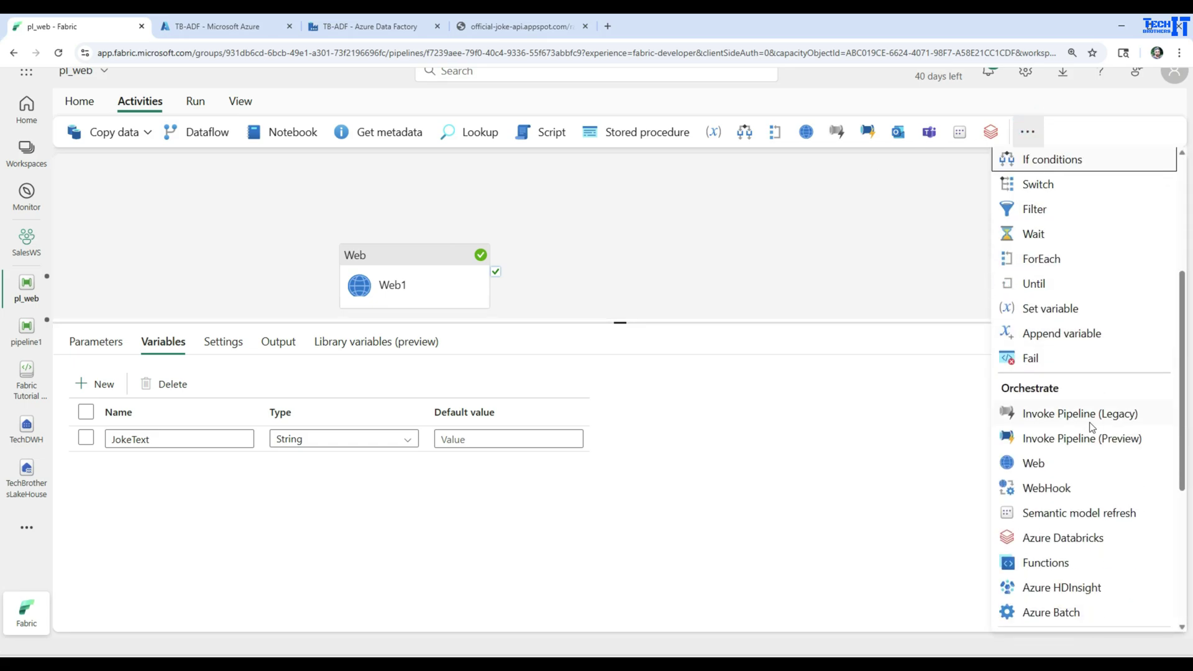
{"action": "left_click", "coordinate": [1063, 308]}
{"action": "left_click", "coordinate": [438, 255]}
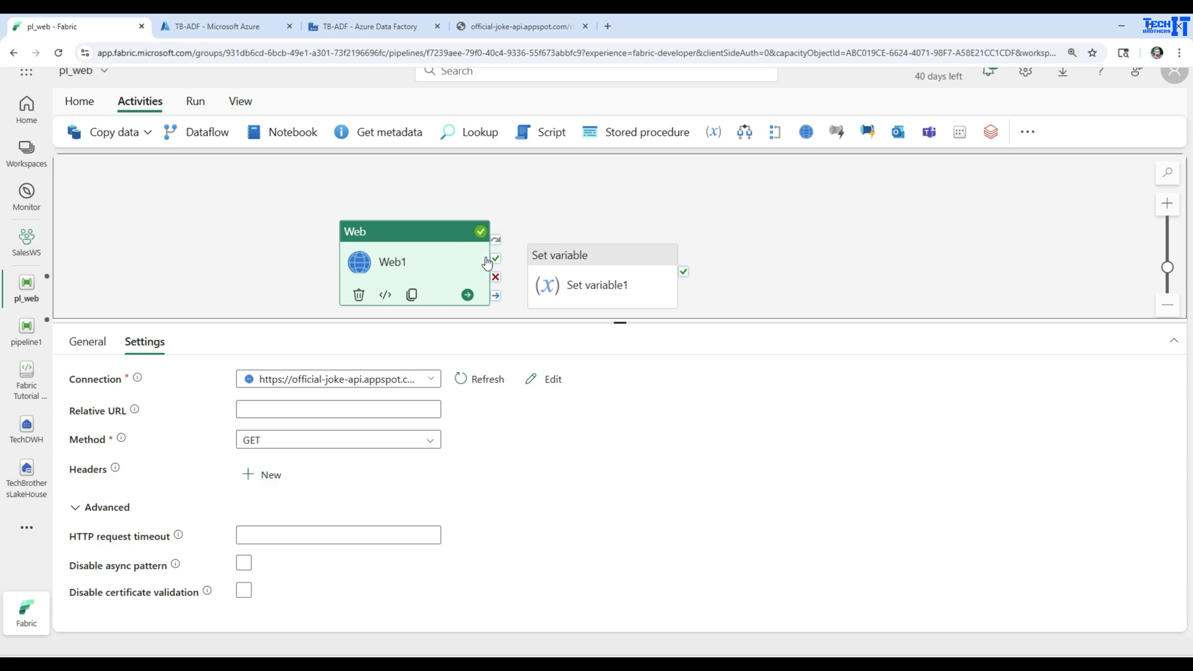
{"action": "left_click_drag", "start_coordinate": [495, 258], "coordinate": [586, 266]}
- Point Set variable1 at the pipeline variable JokeText
{"action": "left_click", "coordinate": [607, 261]}
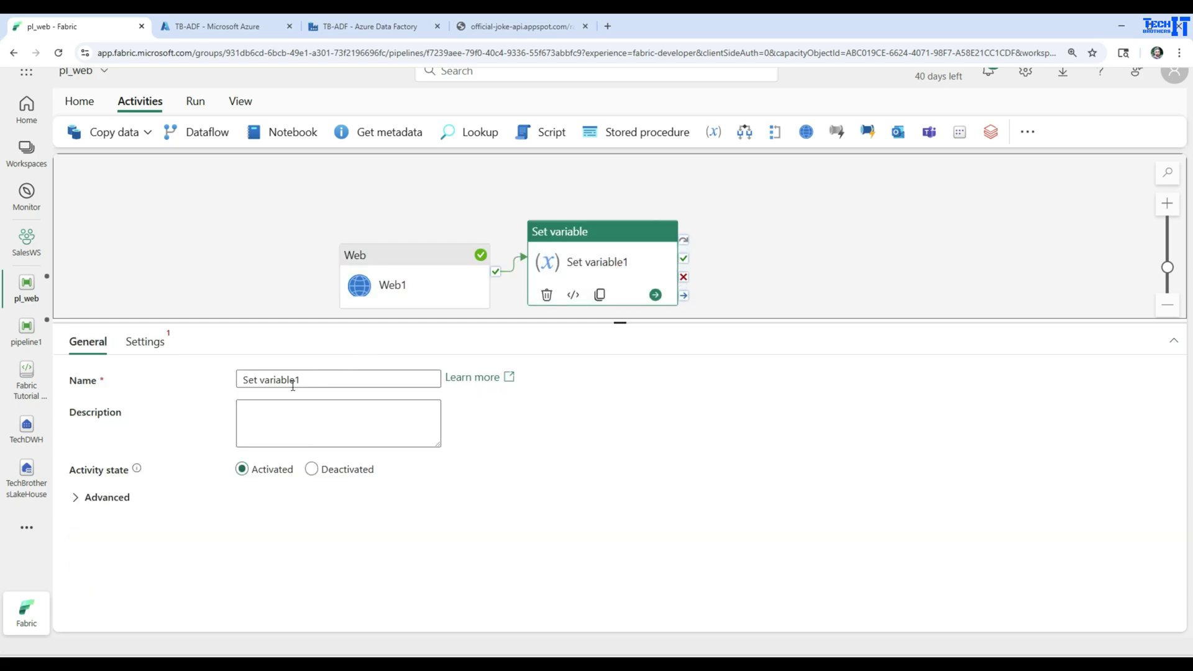
{"action": "left_click", "coordinate": [155, 353]}
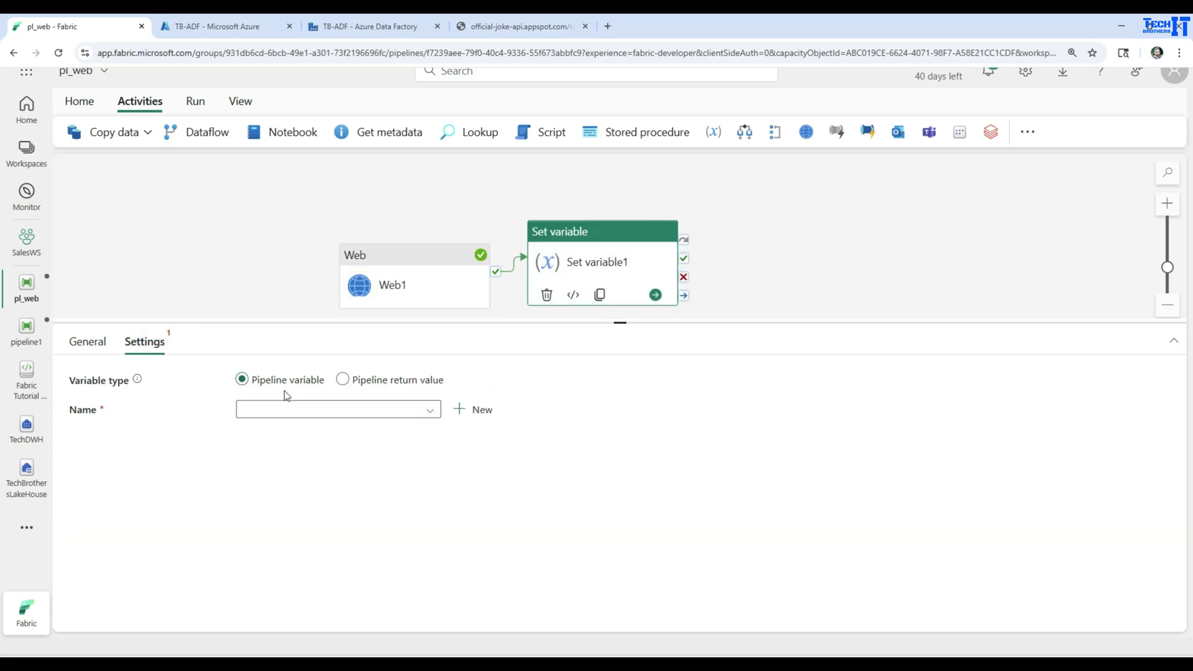
{"action": "left_click", "coordinate": [292, 410]}
{"action": "left_click", "coordinate": [261, 430]}
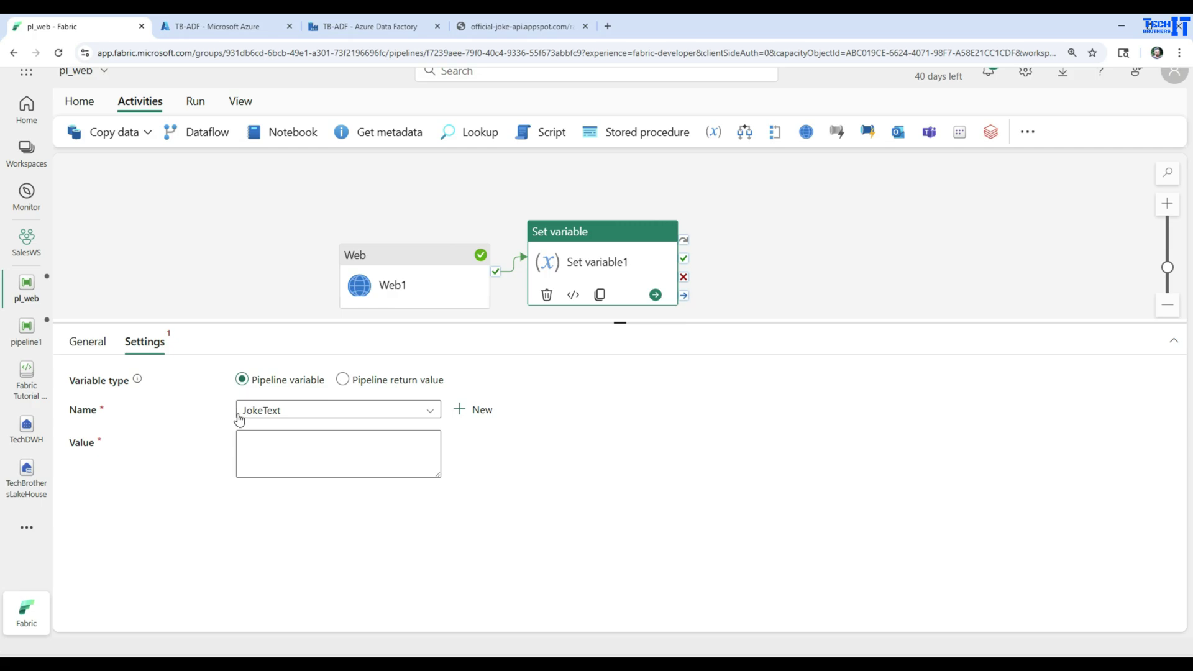
{"action": "left_click", "coordinate": [268, 453]}
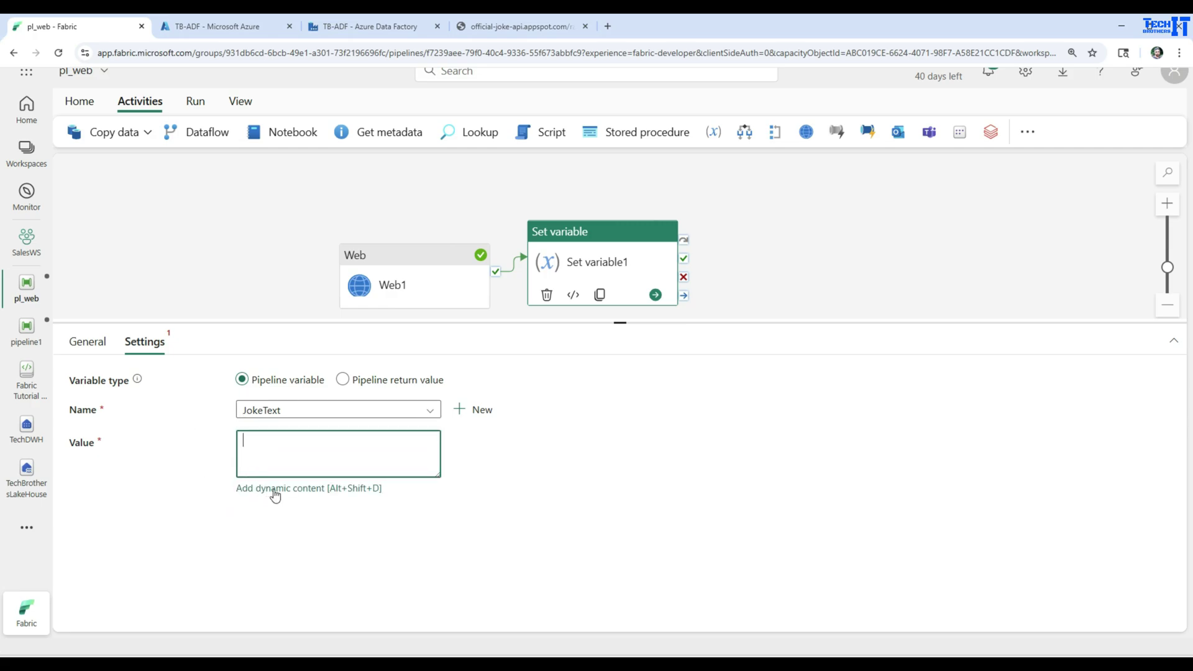
{"action": "left_click", "coordinate": [266, 489]}
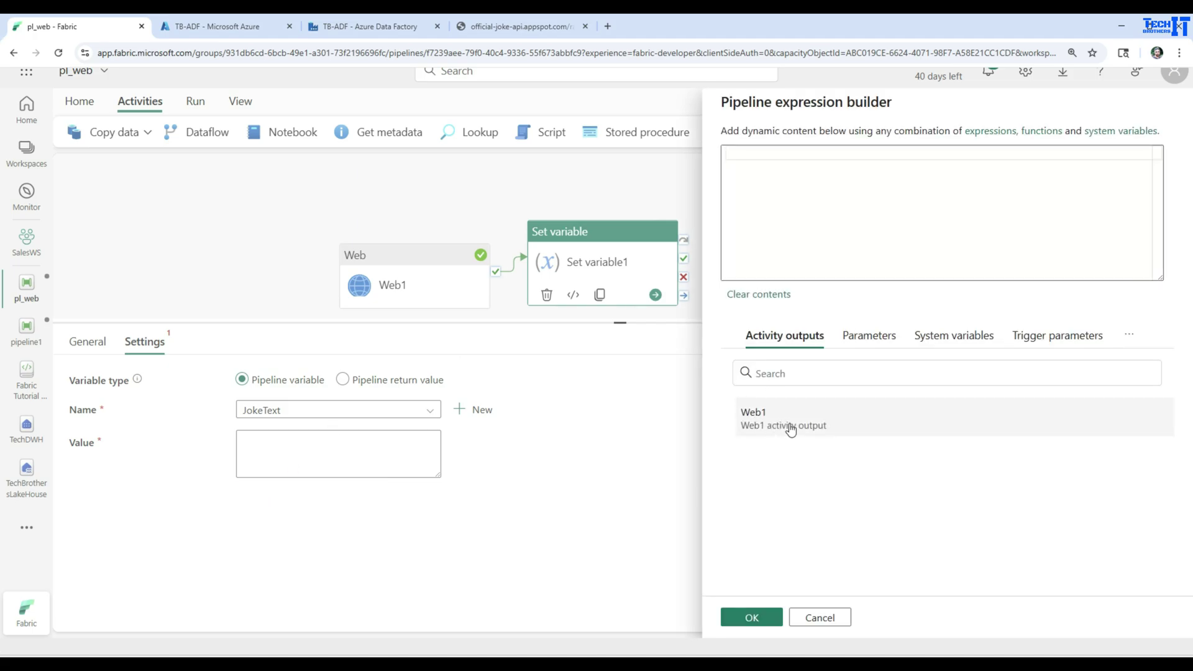
{"action": "left_click", "coordinate": [812, 220]}
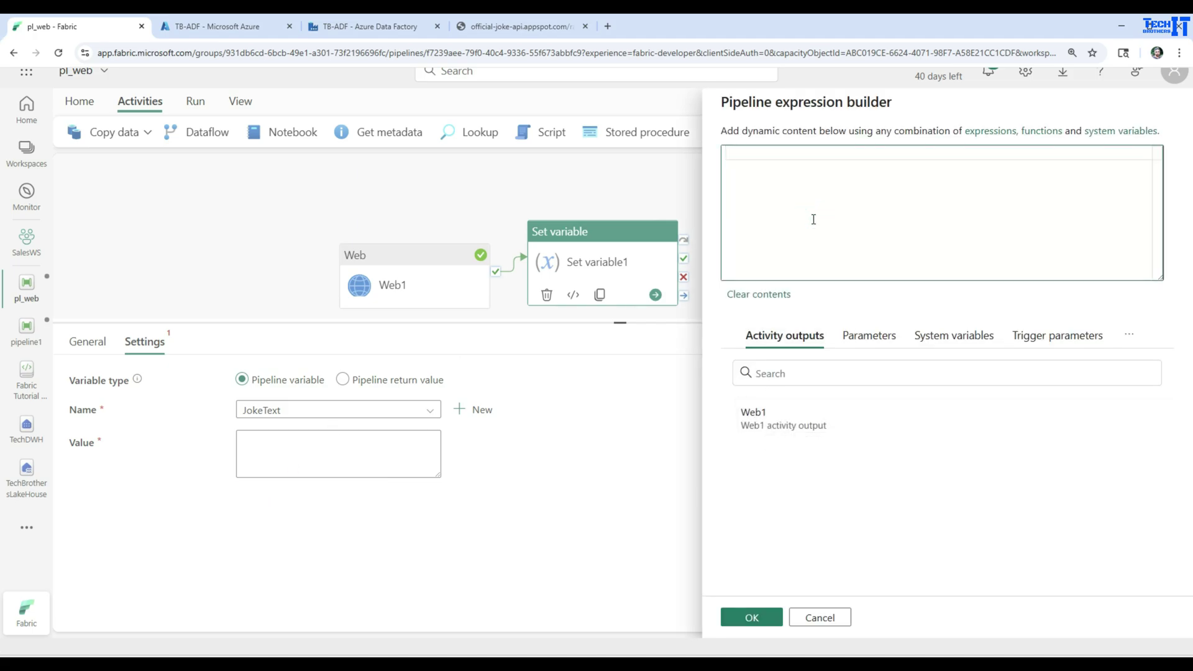
{"action": "type", "text": "@conca"}
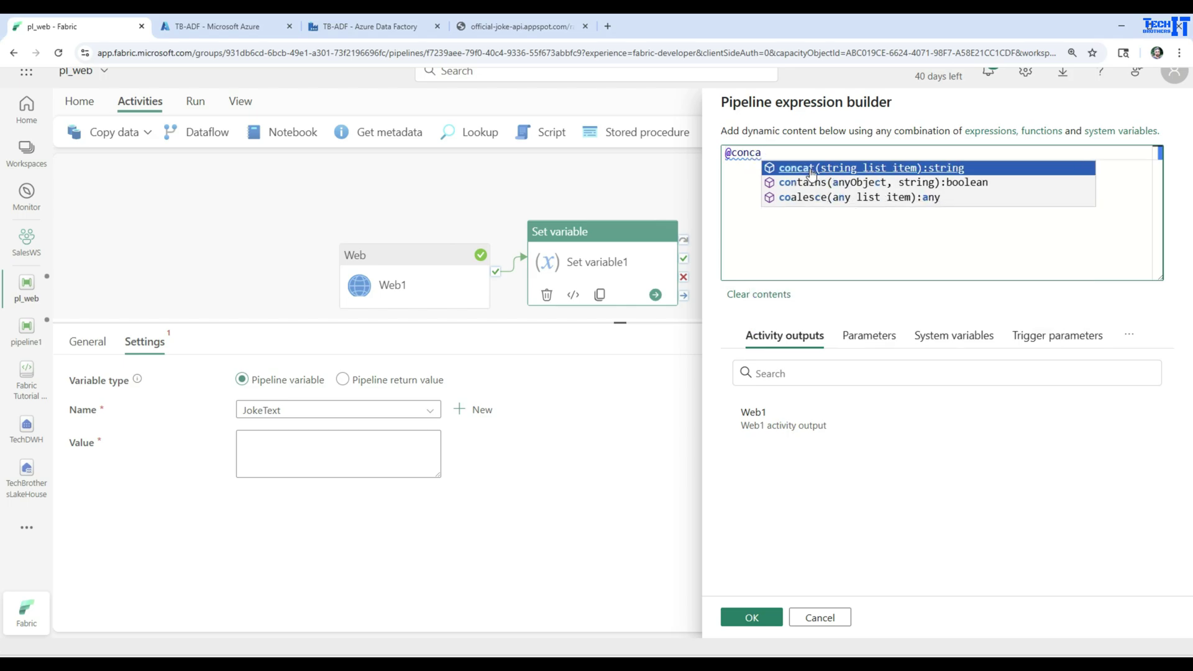
{"action": "left_click", "coordinate": [781, 167]}
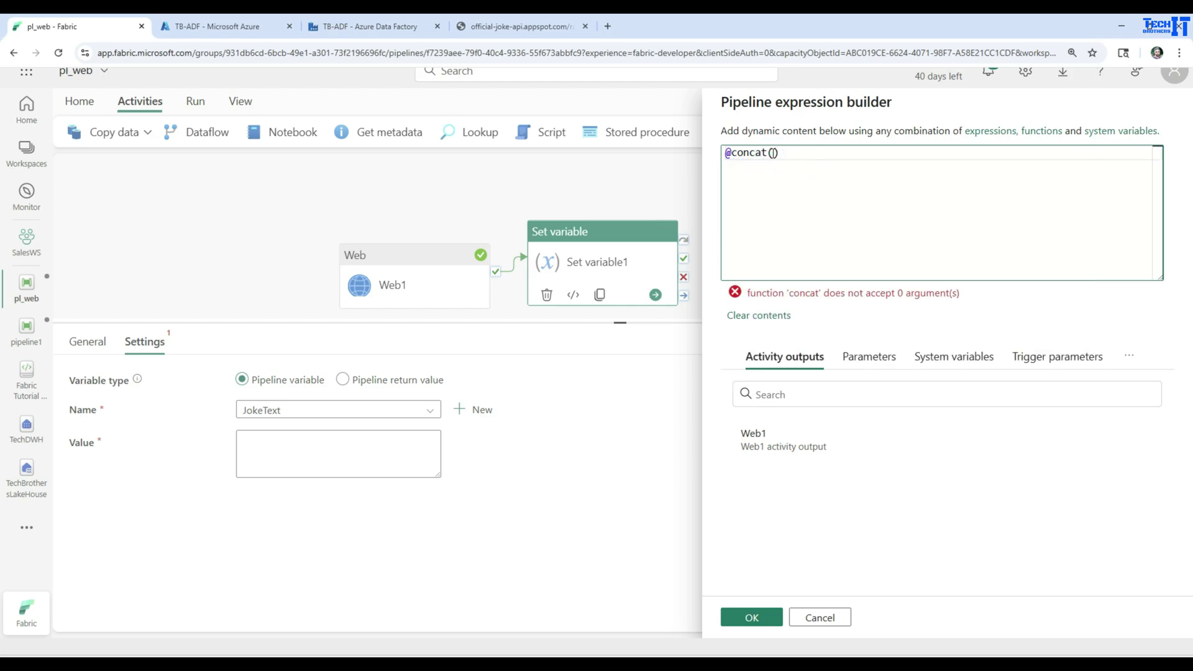
{"action": "left_click", "coordinate": [781, 446]}
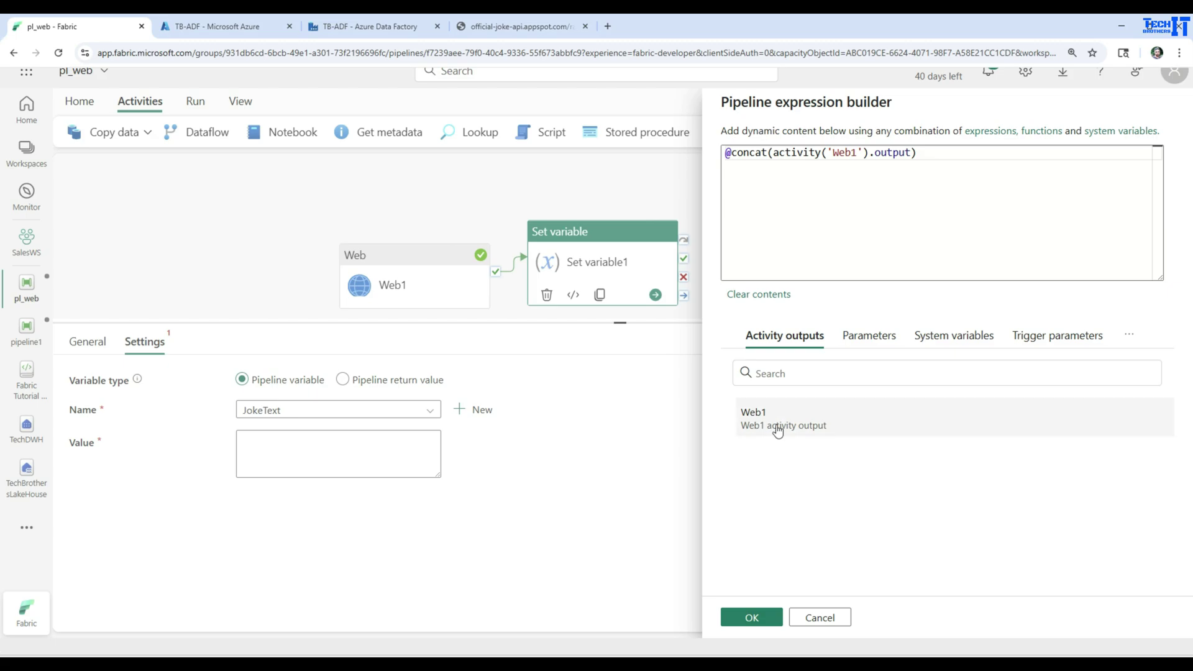
{"action": "left_click", "coordinate": [912, 153]}
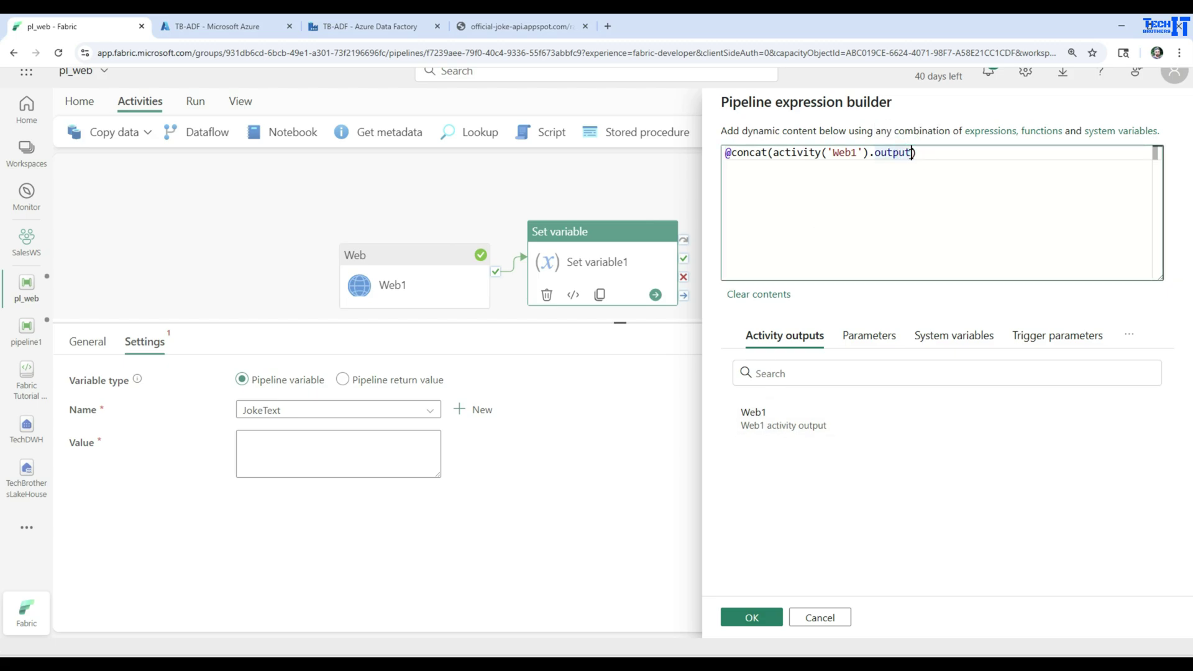
{"action": "type", "text": ".setup,"}
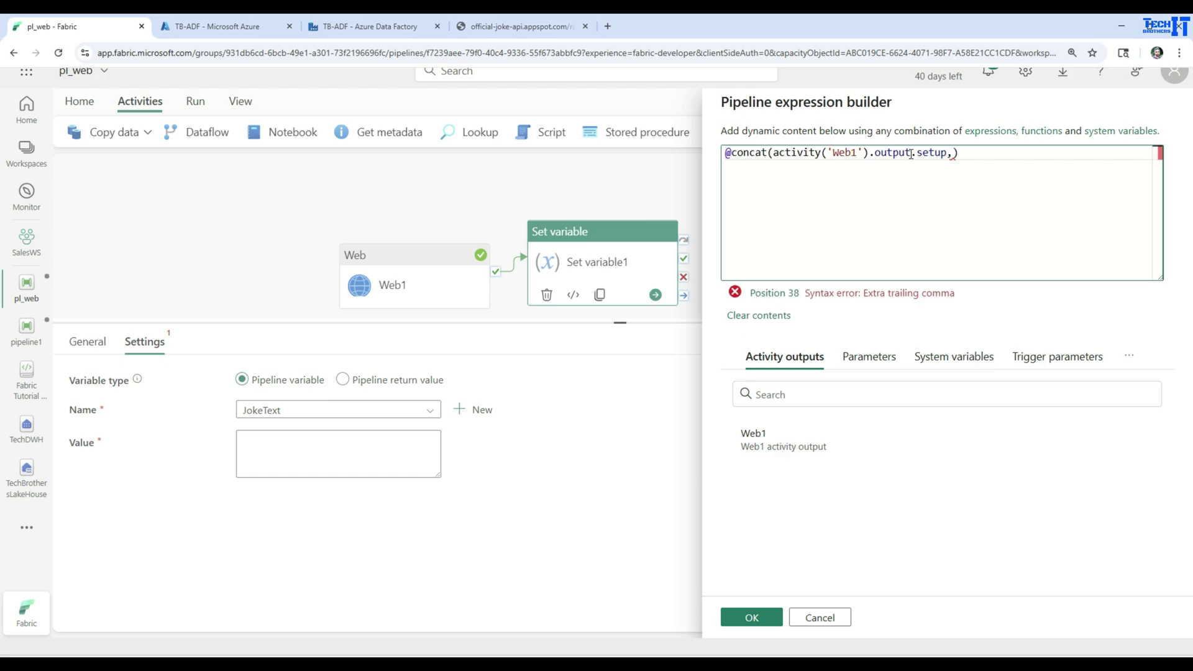
{"action": "type", "text": "'"}
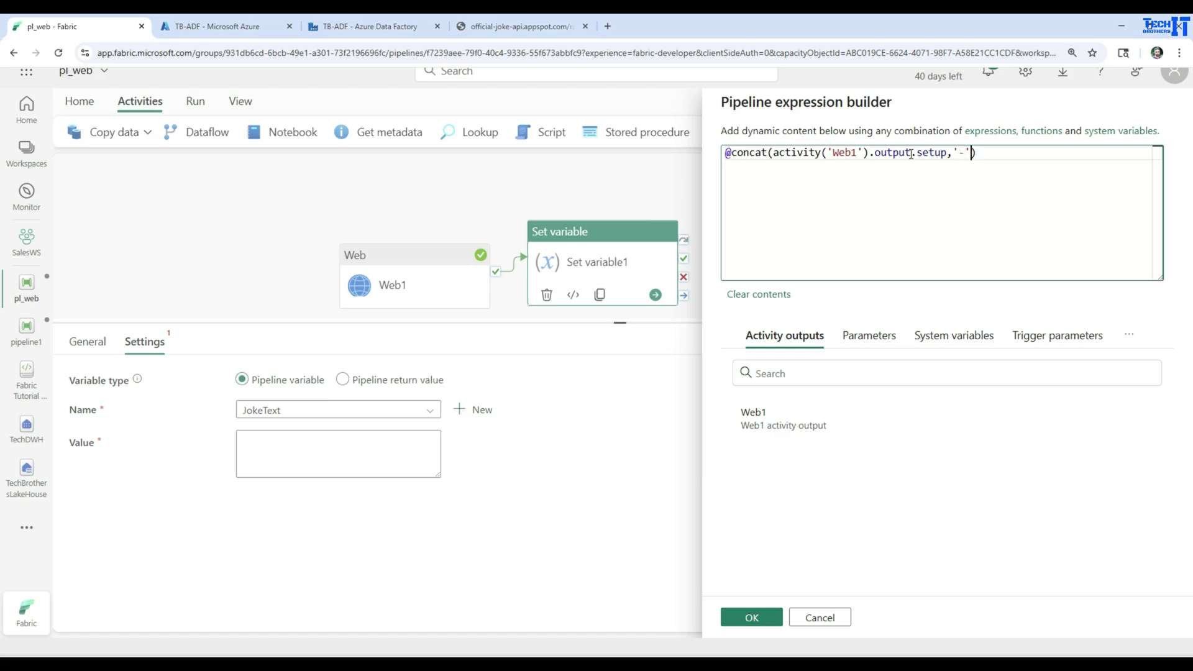
{"action": "type", "text": "-',"}
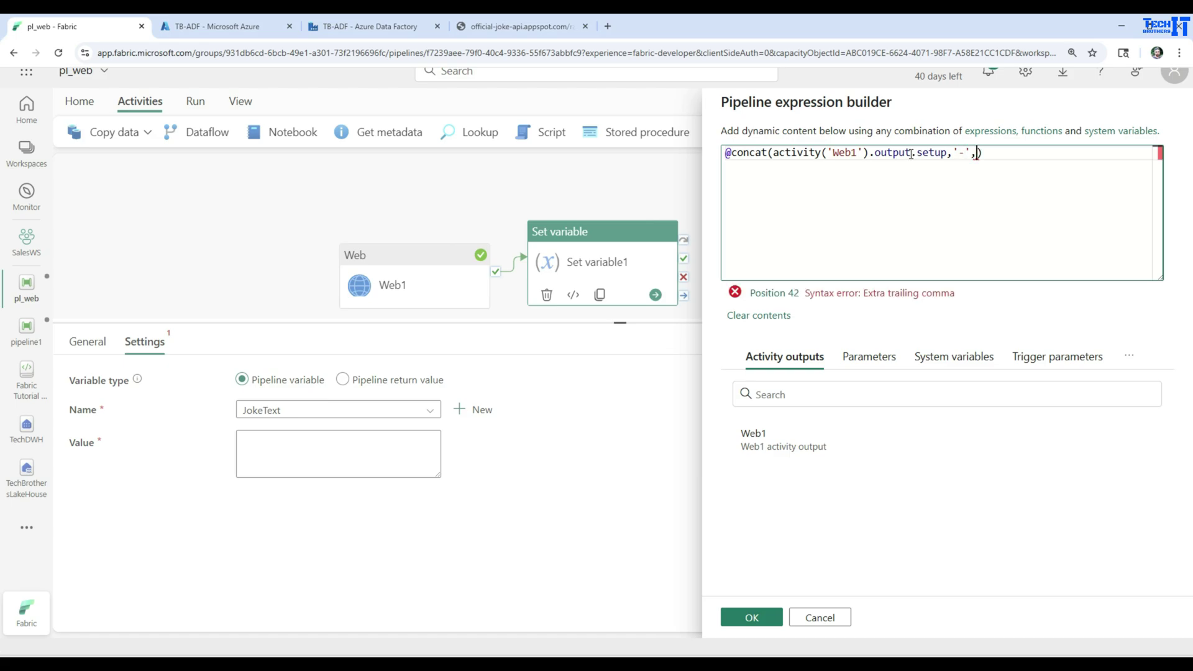
{"action": "left_click", "coordinate": [807, 429]}
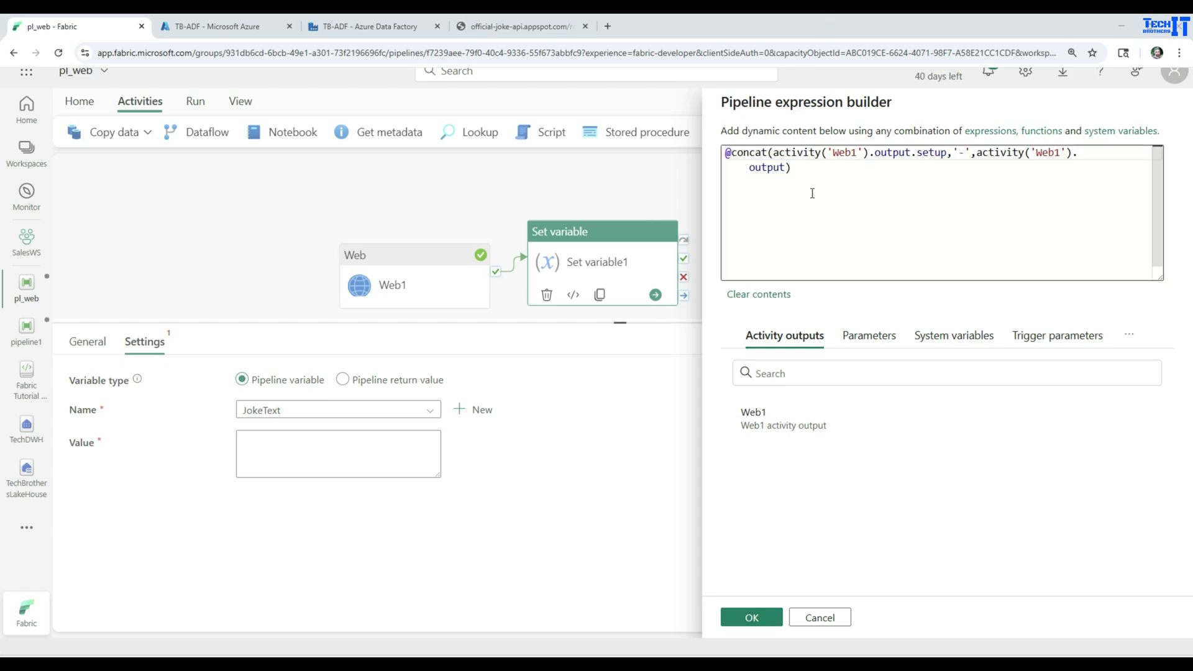
{"action": "left_click", "coordinate": [786, 168]}
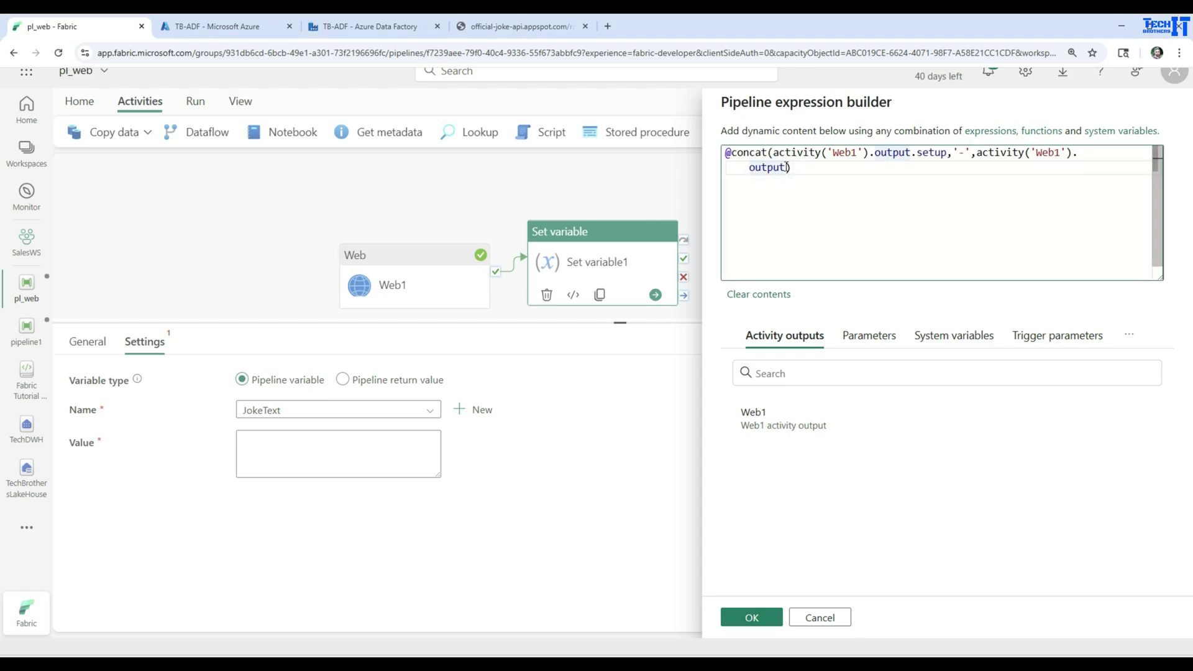
{"action": "type", "text": ".punch"}
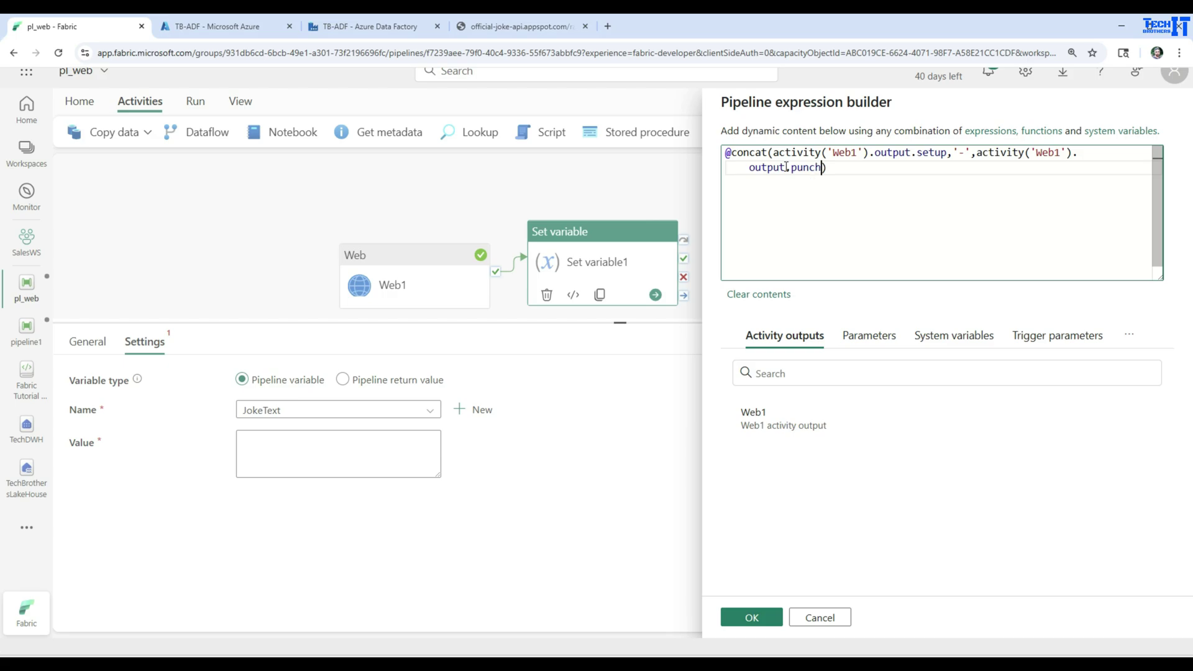
{"action": "type", "text": "line"}
{"action": "left_click", "coordinate": [753, 621]}
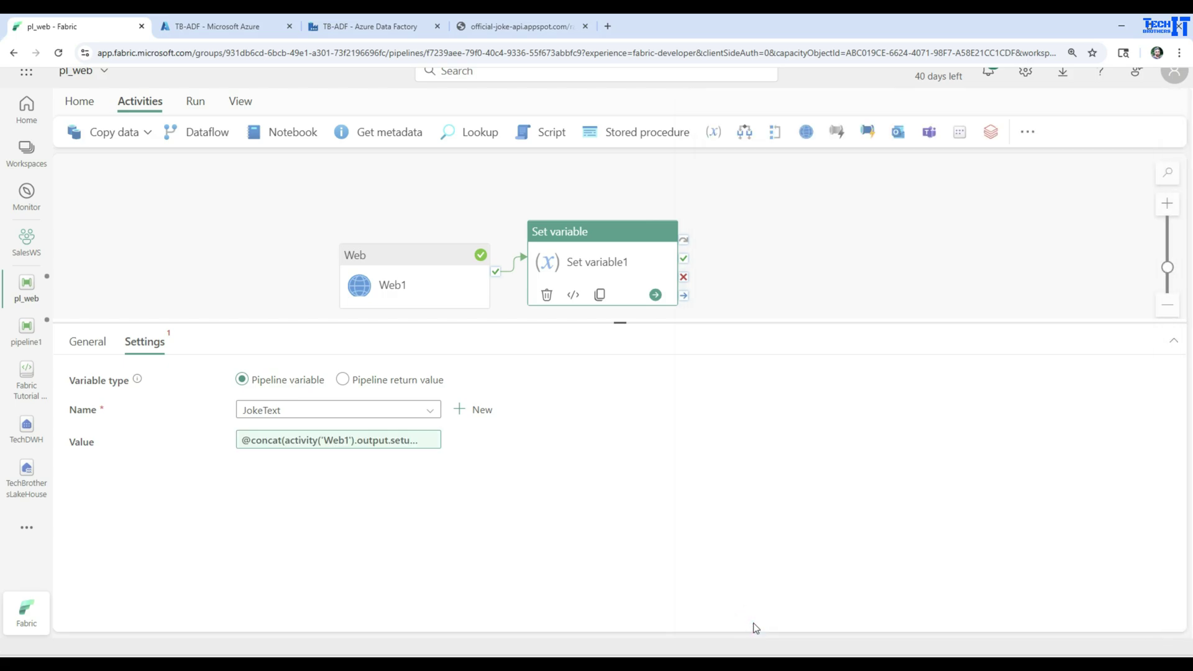
- Save and run pl_web again
{"action": "left_click", "coordinate": [263, 238]}
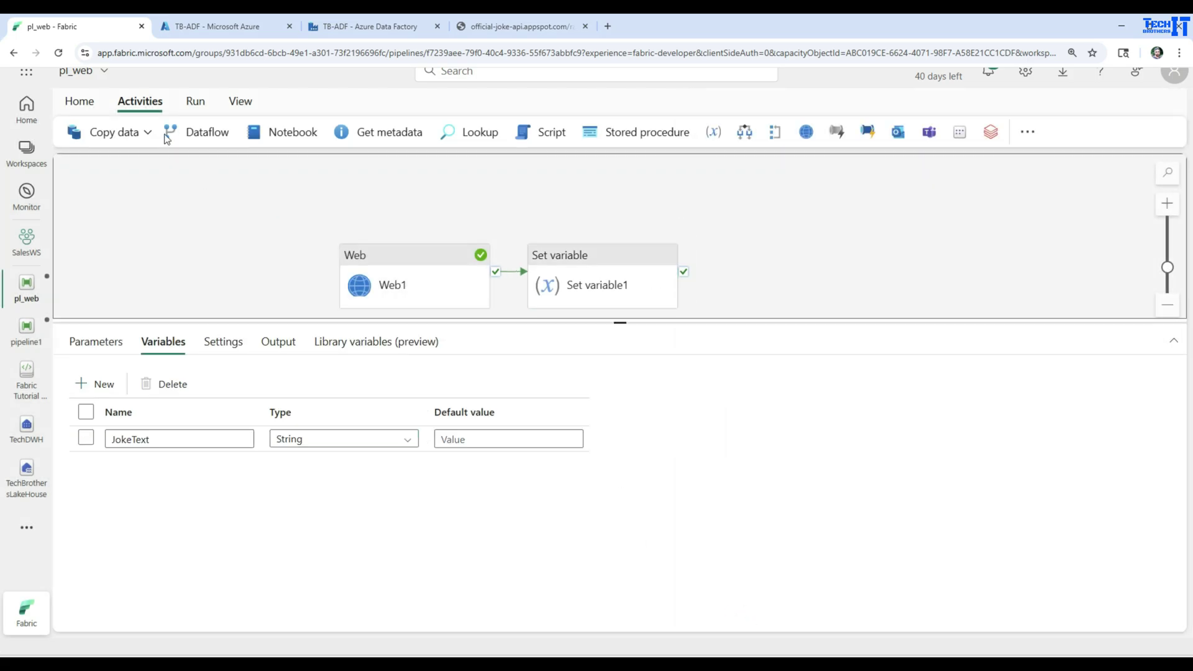
{"action": "left_click", "coordinate": [194, 102]}
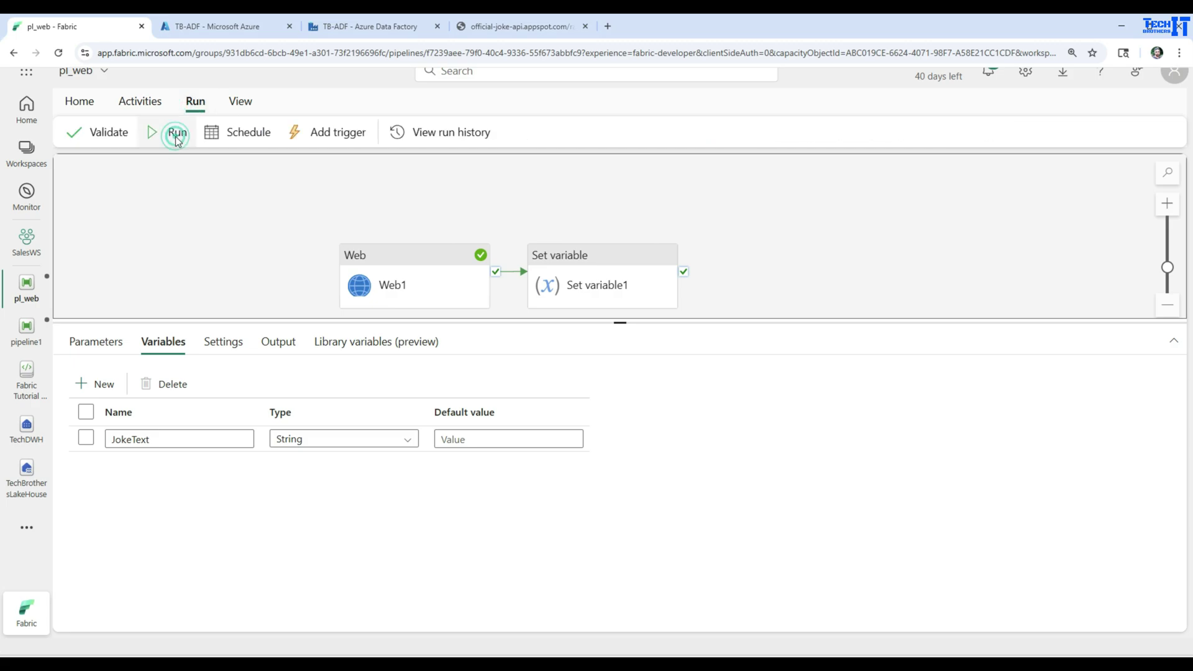
{"action": "left_click", "coordinate": [175, 137]}
{"action": "left_click", "coordinate": [629, 422]}
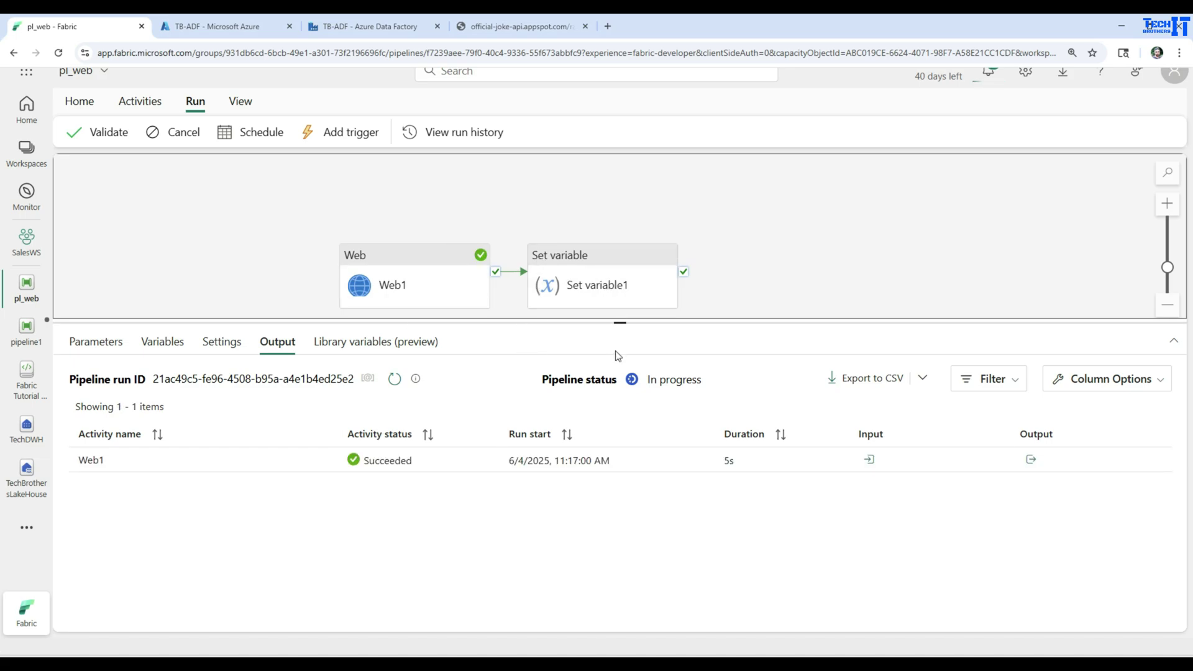
- Confirm Web1 still uses the GET method, then go back to the run output
{"action": "left_click", "coordinate": [411, 273]}
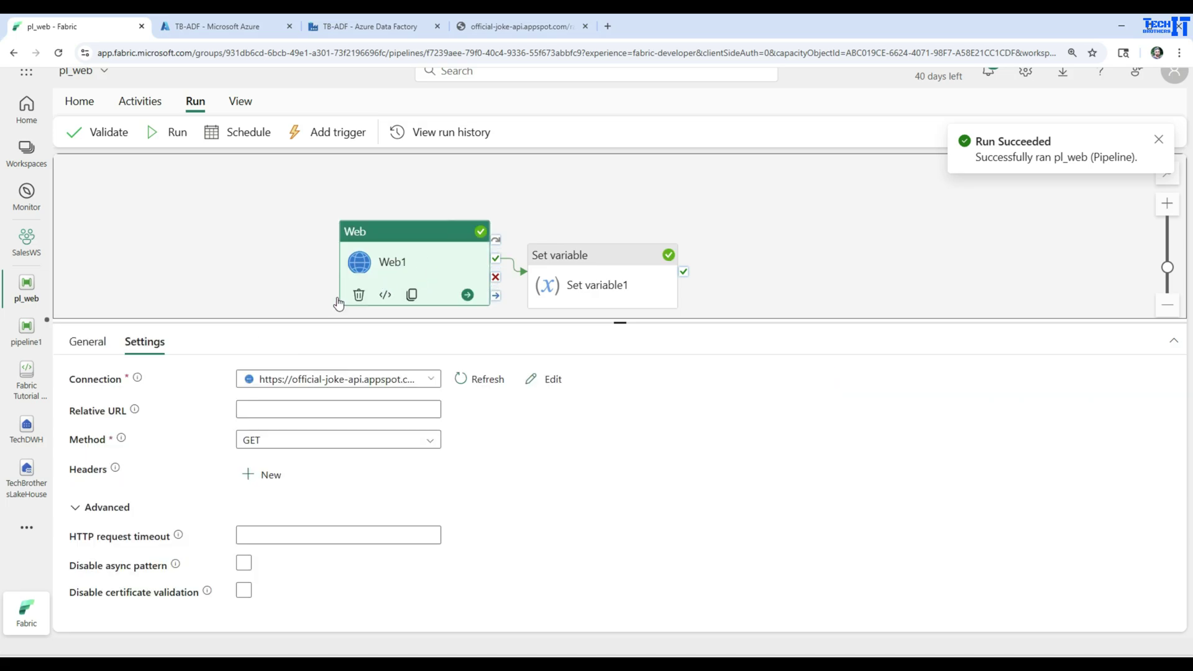
{"action": "left_click", "coordinate": [274, 441]}
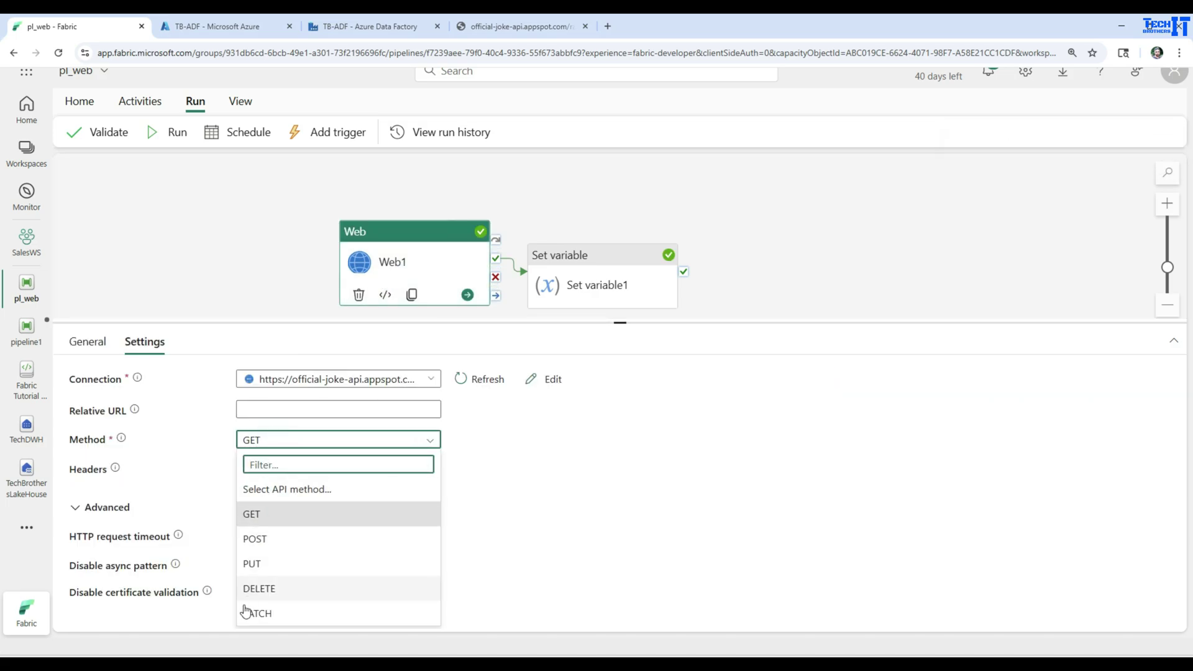
{"action": "left_click", "coordinate": [535, 475]}
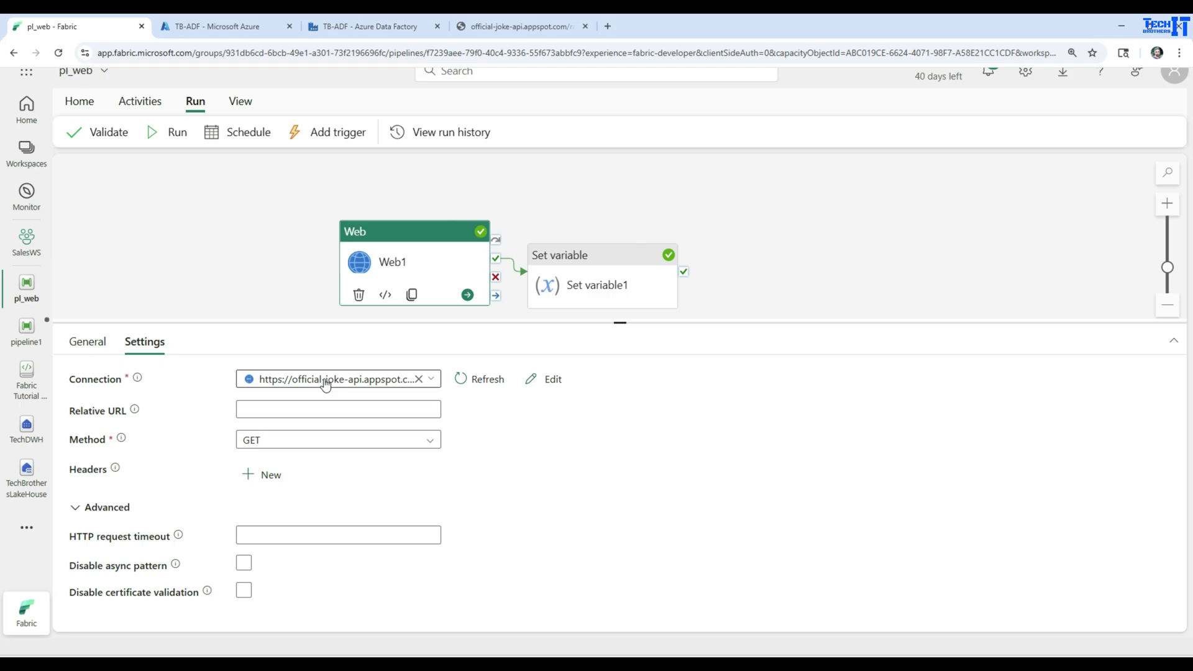
{"action": "left_click", "coordinate": [583, 221]}
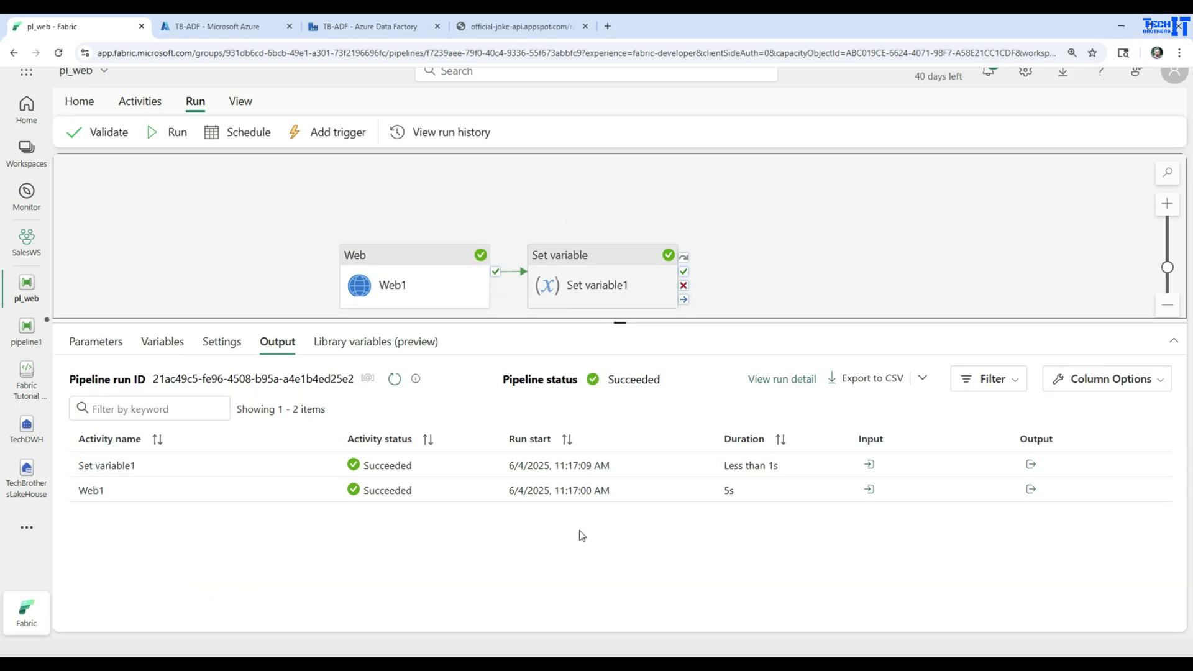
- Sort run activities by Run start and review the joke setup in Web1's output
{"action": "left_click", "coordinate": [544, 443]}
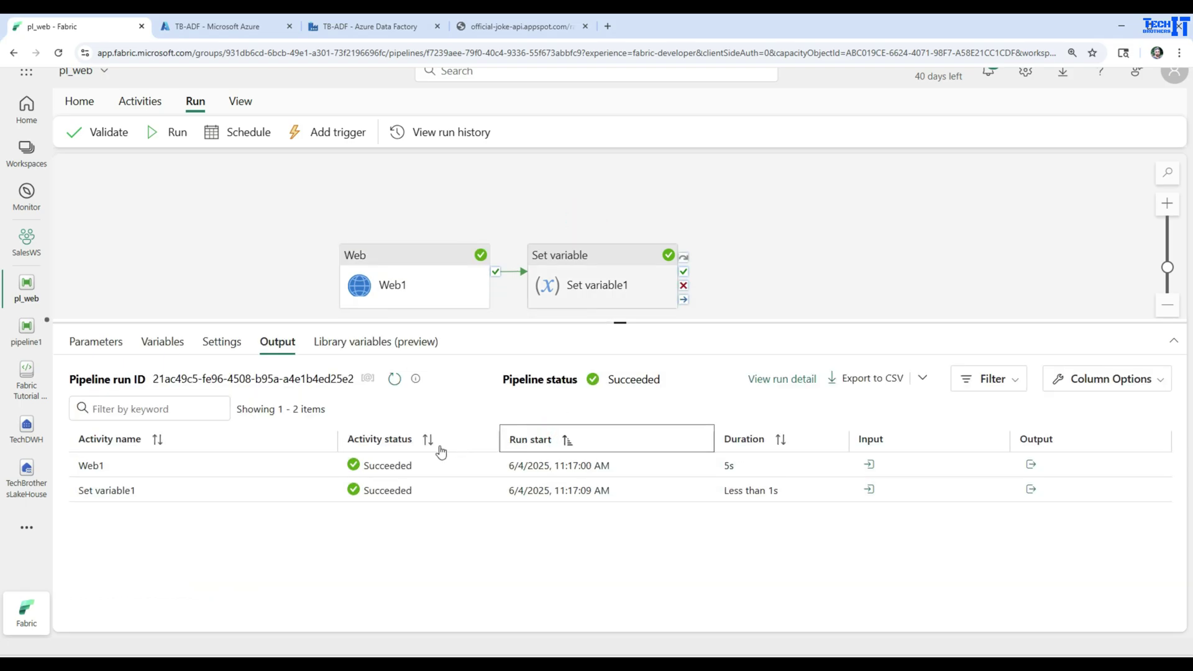
{"action": "left_click", "coordinate": [1031, 465]}
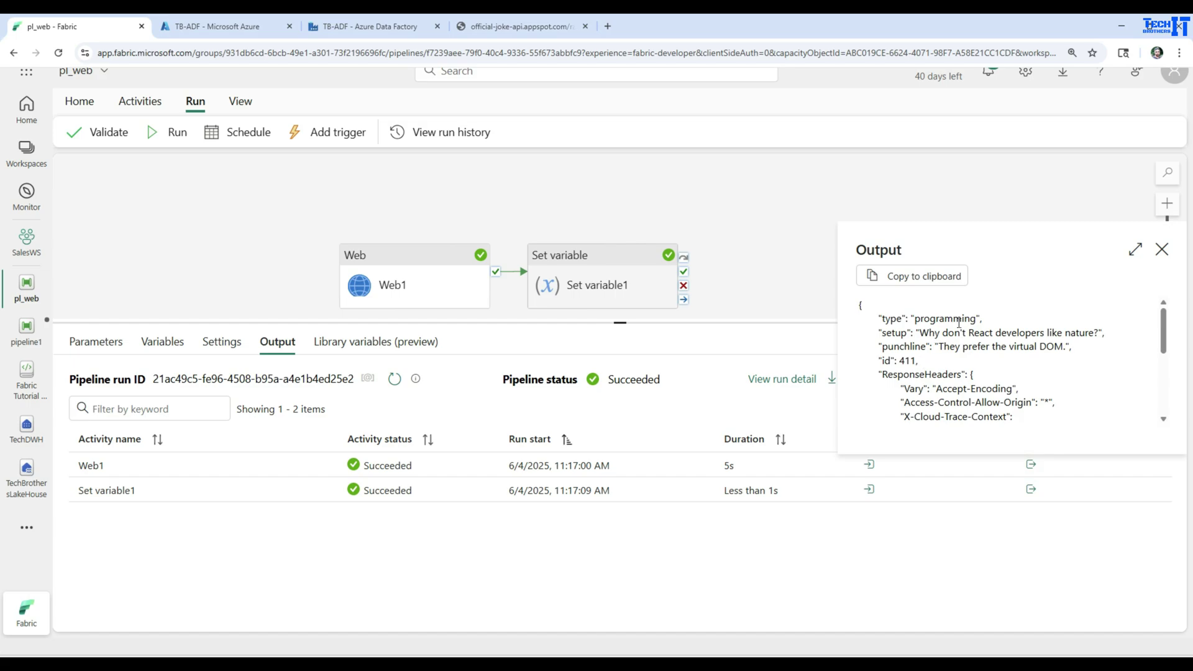
{"action": "left_click_drag", "start_coordinate": [920, 333], "coordinate": [1097, 333]}
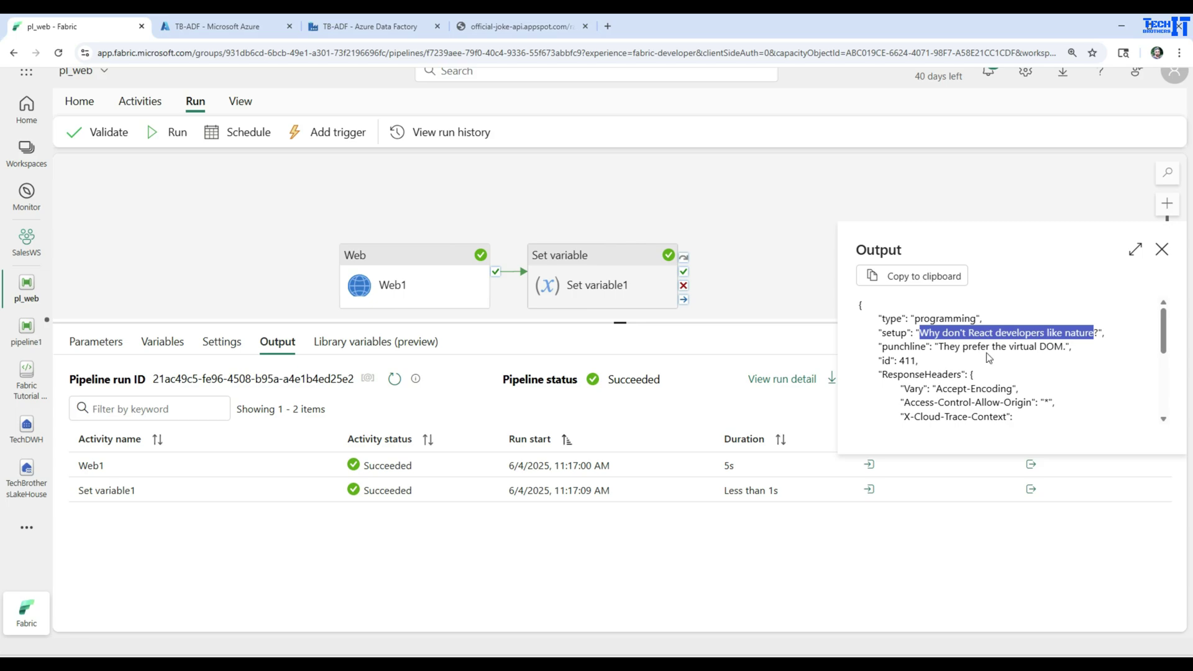
{"action": "left_click", "coordinate": [1162, 249]}
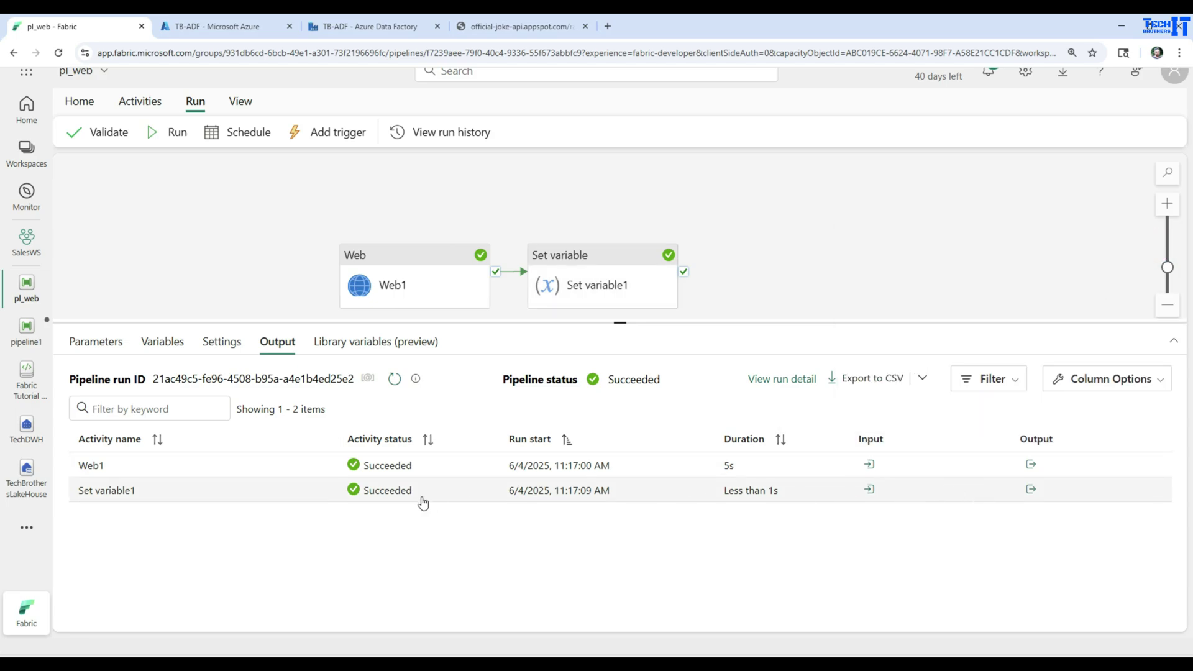
- Verify Set variable1's output shows JokeText holding the hyphen-joined joke, then close it
{"action": "left_click", "coordinate": [1031, 490]}
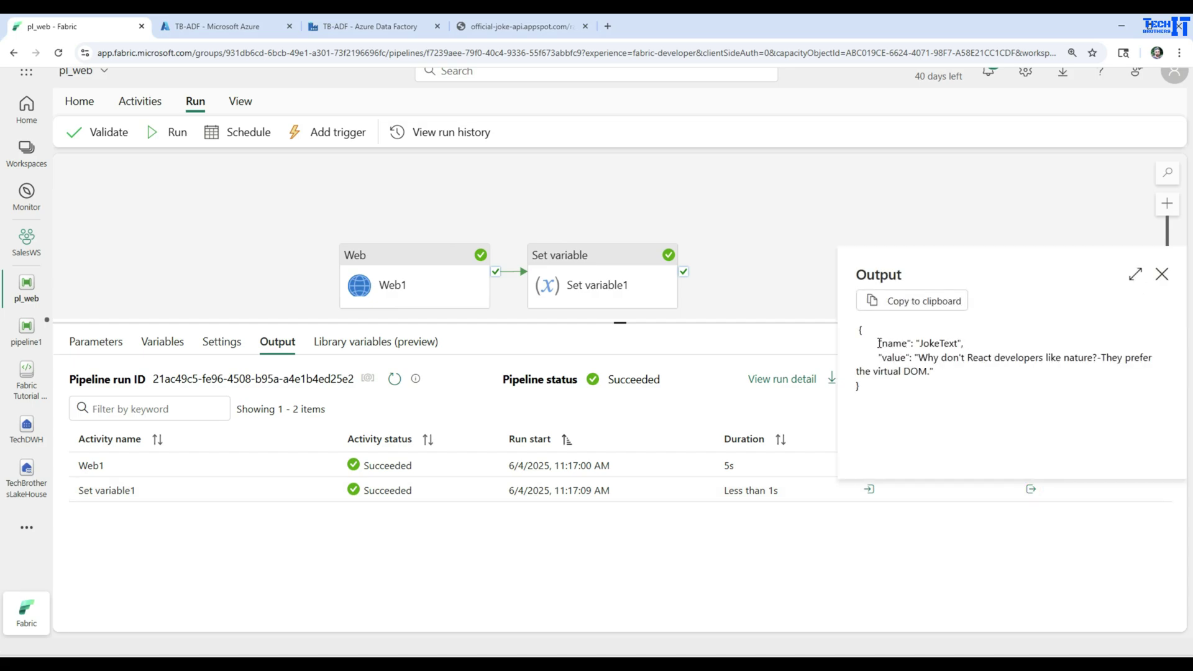
{"action": "left_click_drag", "start_coordinate": [958, 343], "coordinate": [1112, 373]}
{"action": "left_click", "coordinate": [918, 356]}
{"action": "left_click", "coordinate": [1013, 381]}
{"action": "left_click_drag", "start_coordinate": [920, 358], "coordinate": [934, 375]}
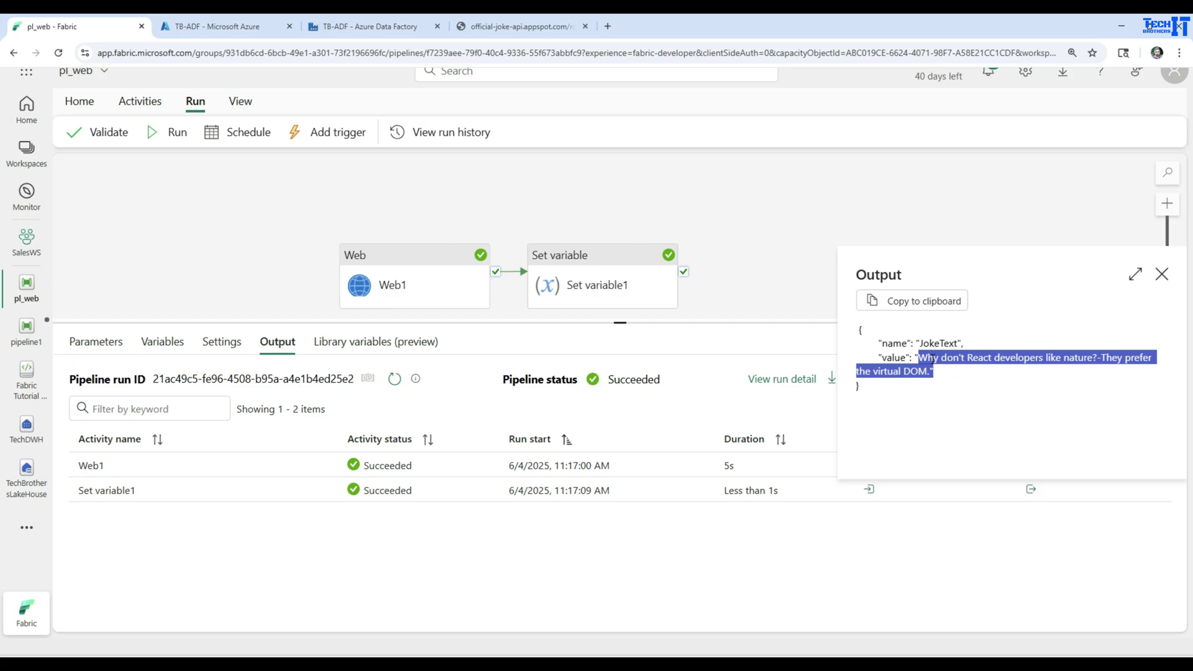
{"action": "left_click", "coordinate": [1161, 274]}
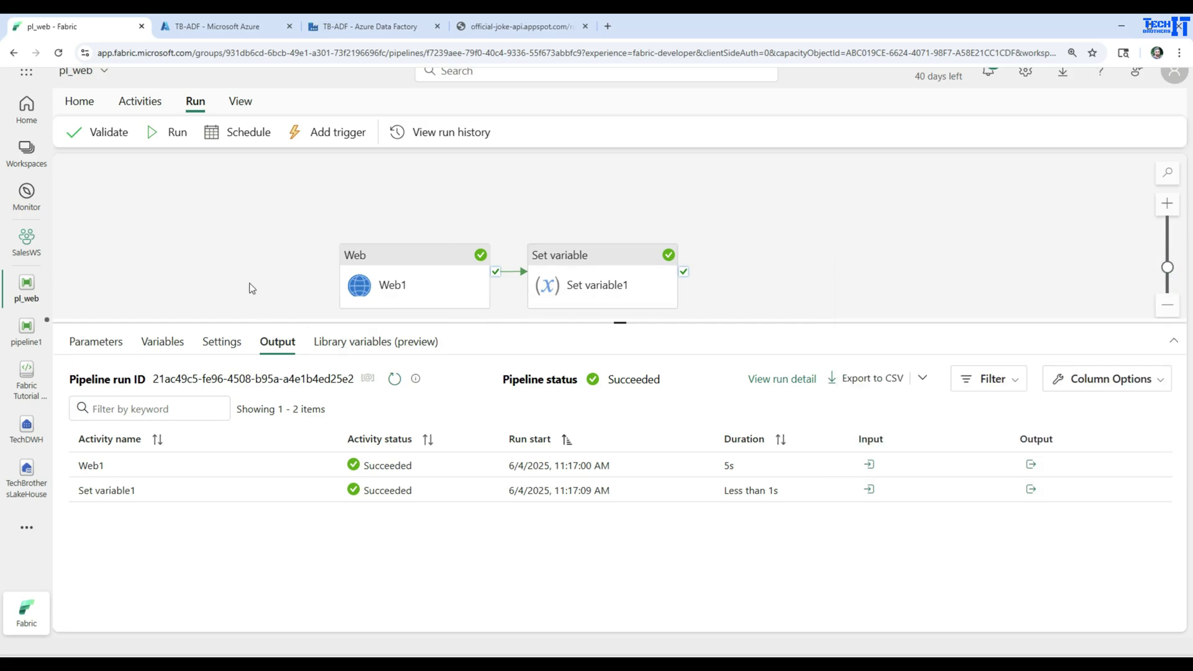